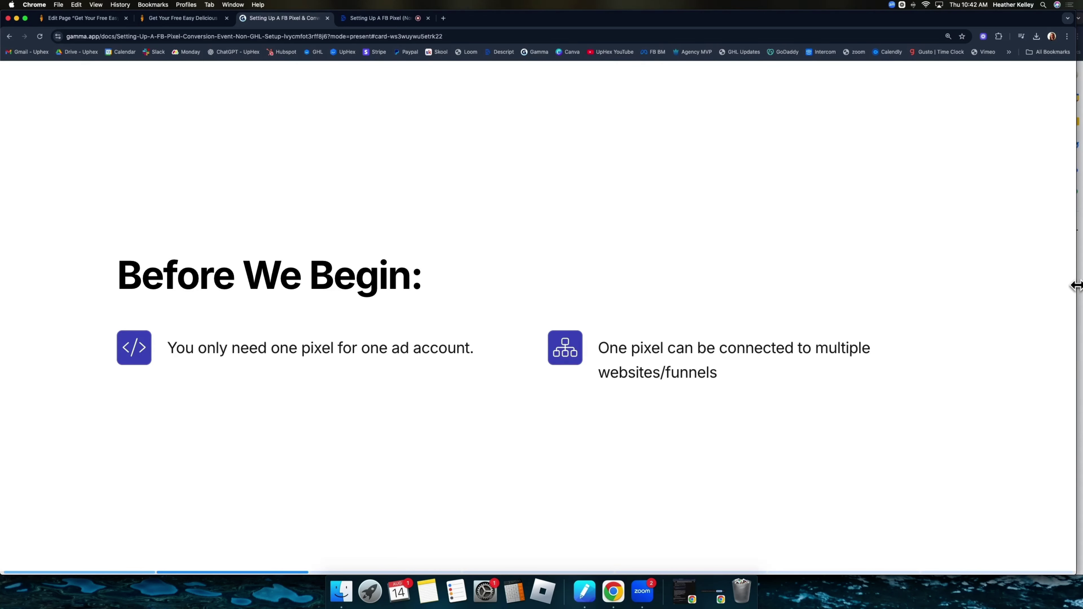
pyautogui.press('Right')
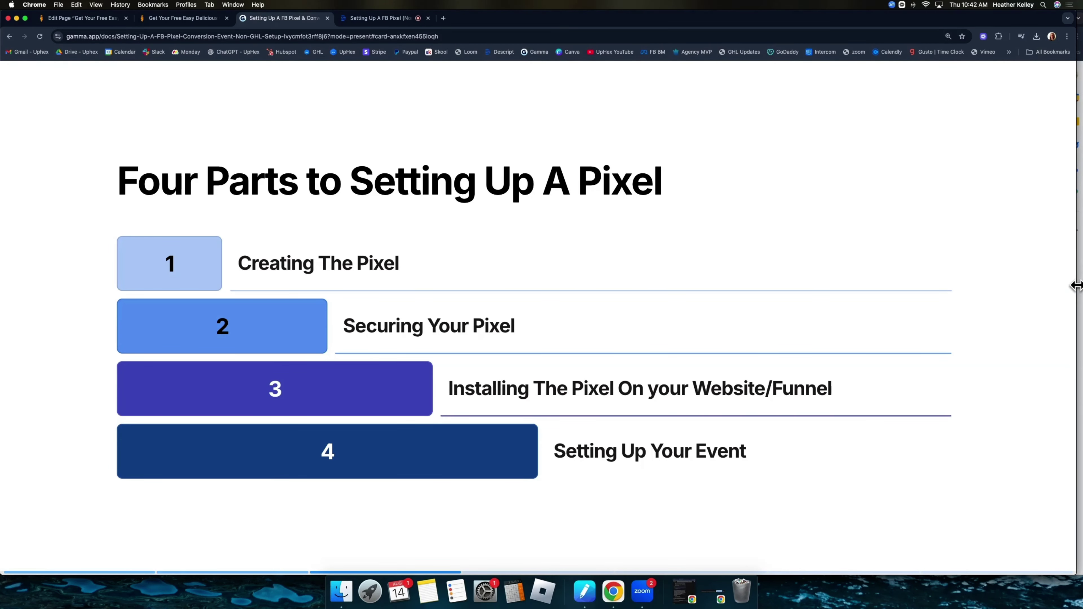
pyautogui.press('Right')
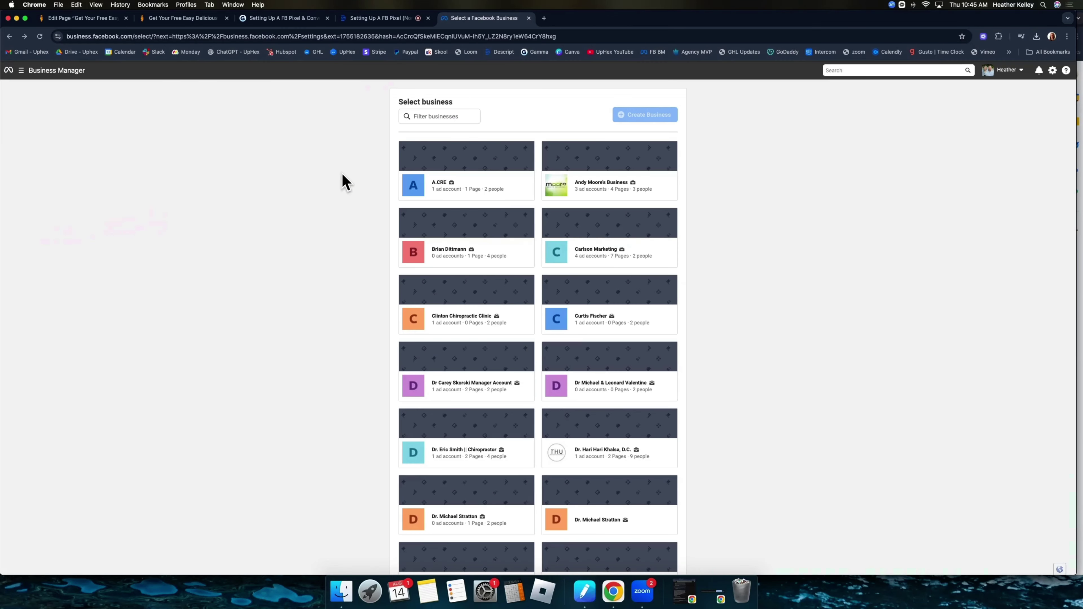
# - Open the ad accounts of the Carlson Marketing portfolio and view the Kelley Chiropractic account
pyautogui.scroll(-3, 359, 194)
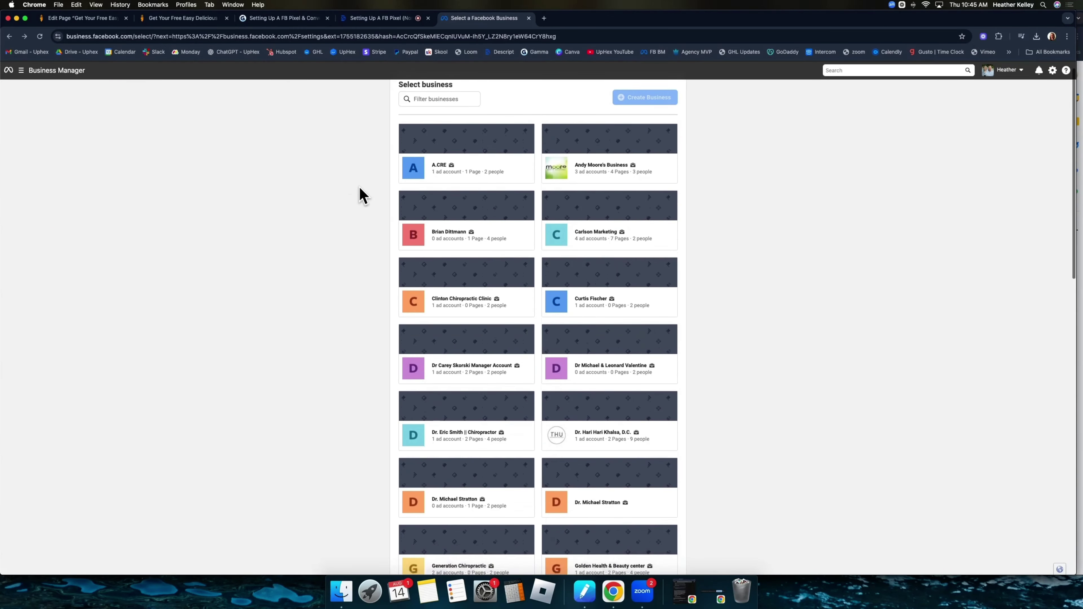
pyautogui.scroll(2, 357, 193)
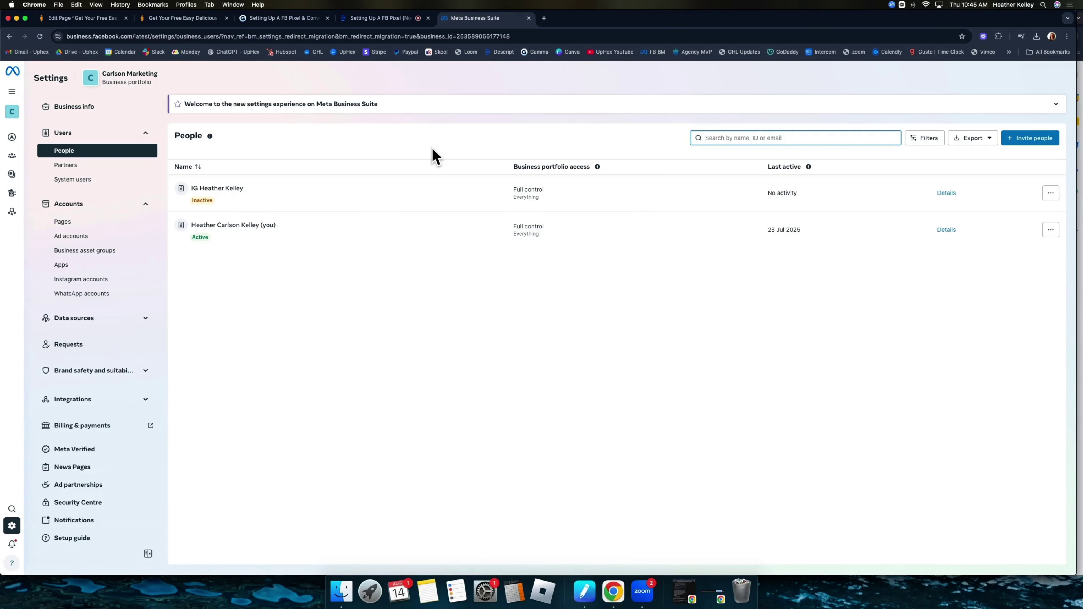
pyautogui.click(71, 235)
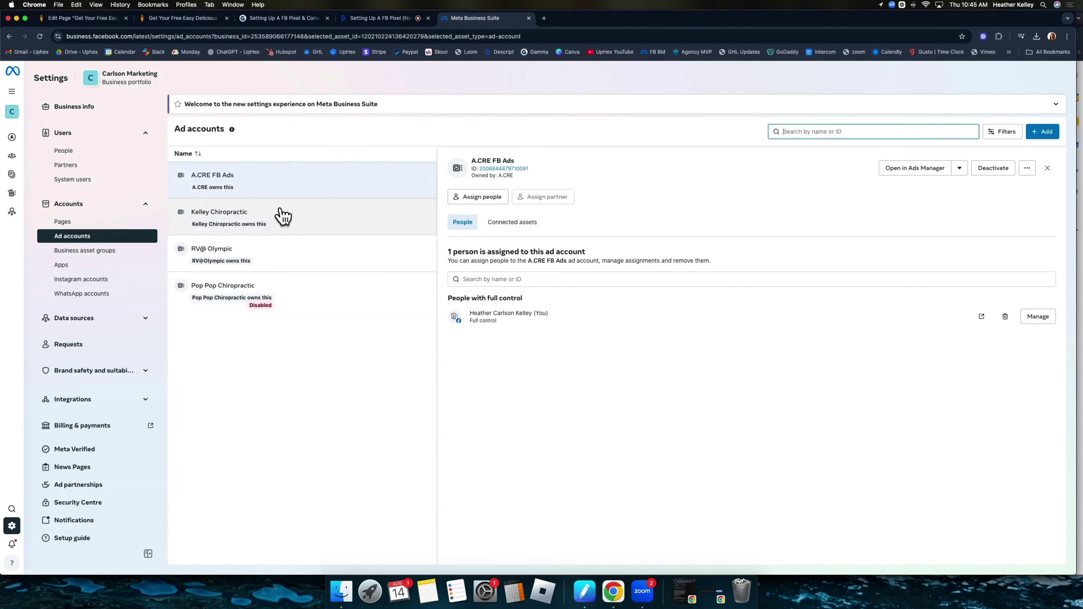
pyautogui.click(297, 224)
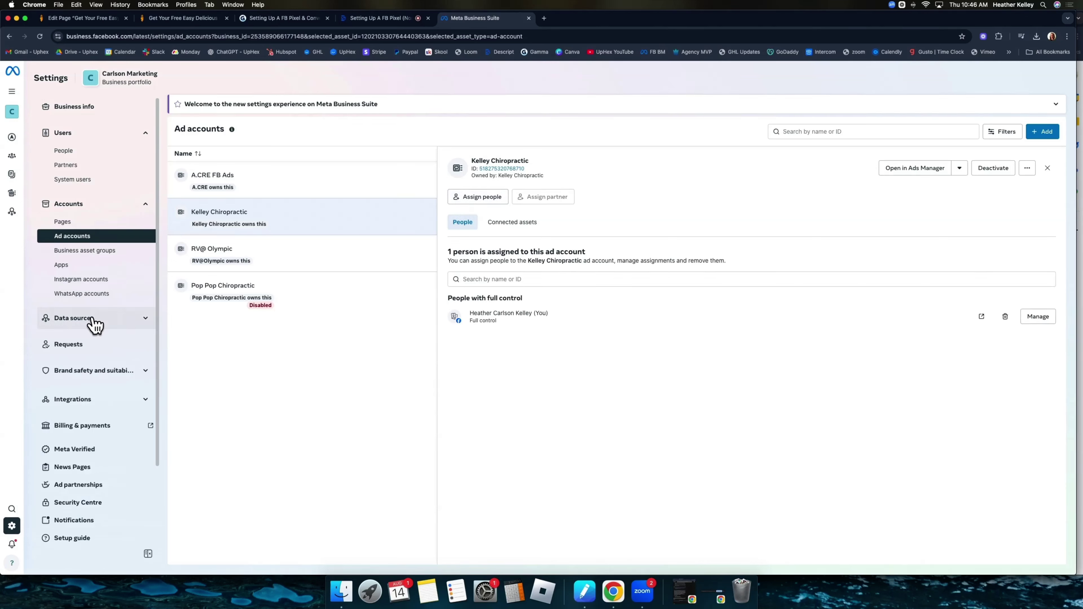
# - Create a new dataset named Pop Pop Chiropractic under Datasets and pixels, without requesting the Conversions API Gateway demo
pyautogui.click(81, 323)
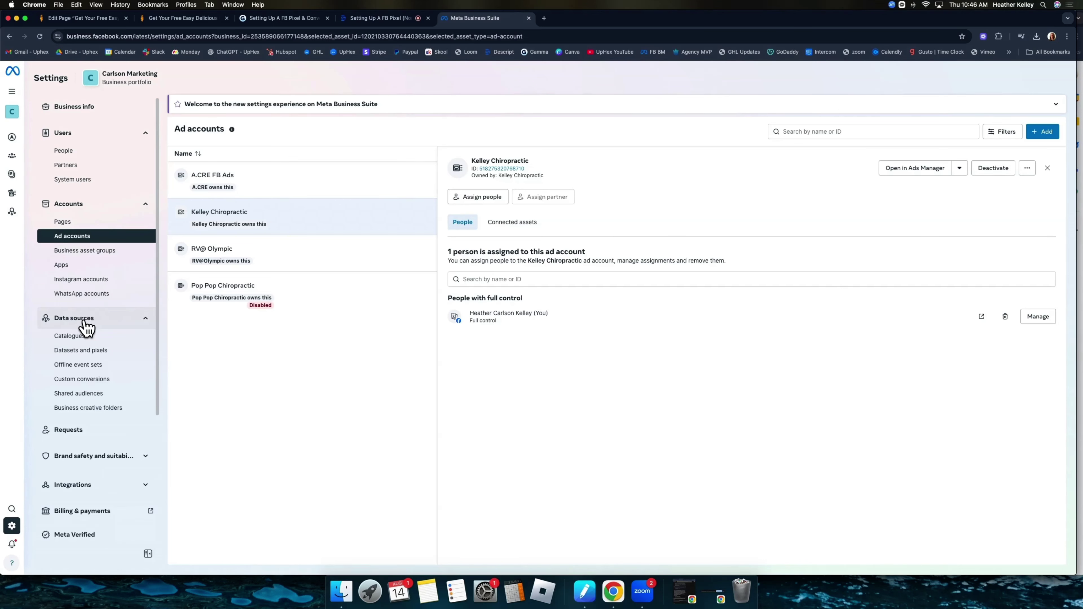
pyautogui.click(92, 354)
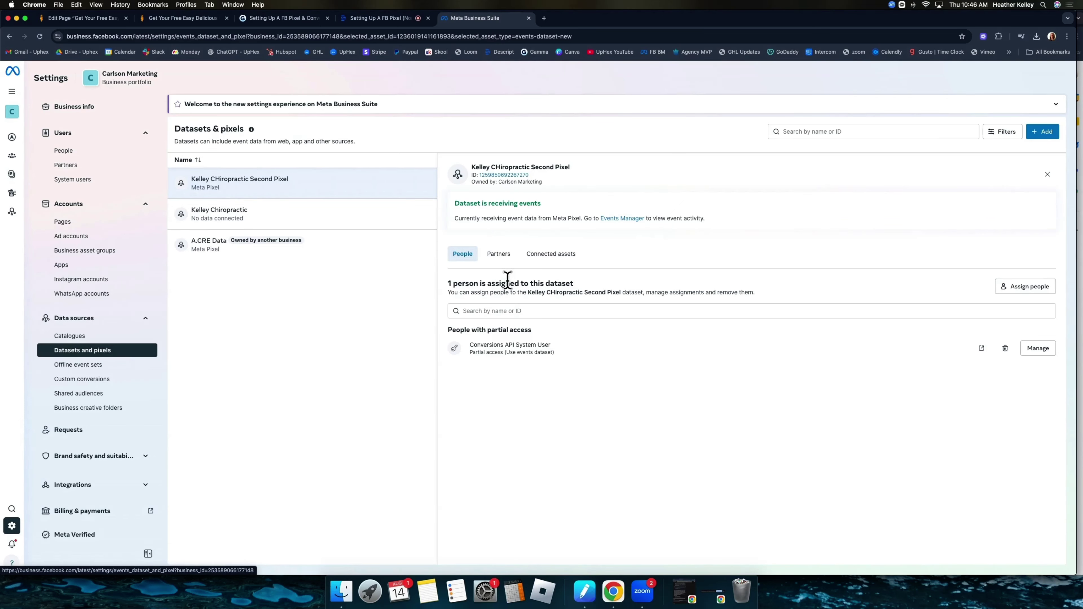
pyautogui.click(1041, 135)
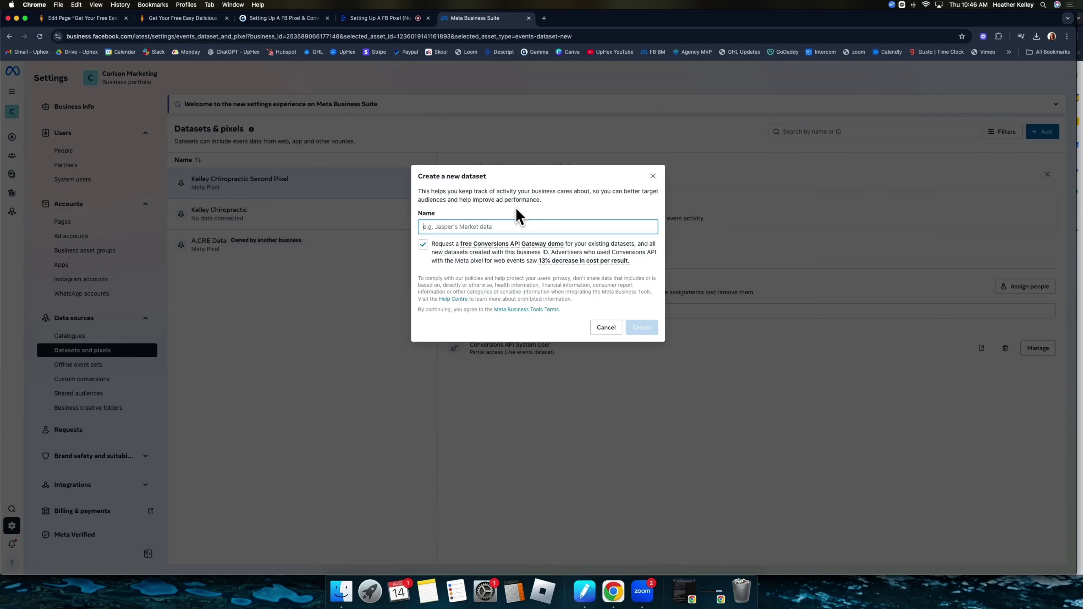
pyautogui.write('Pop Pop Chiropractic')
pyautogui.click(423, 245)
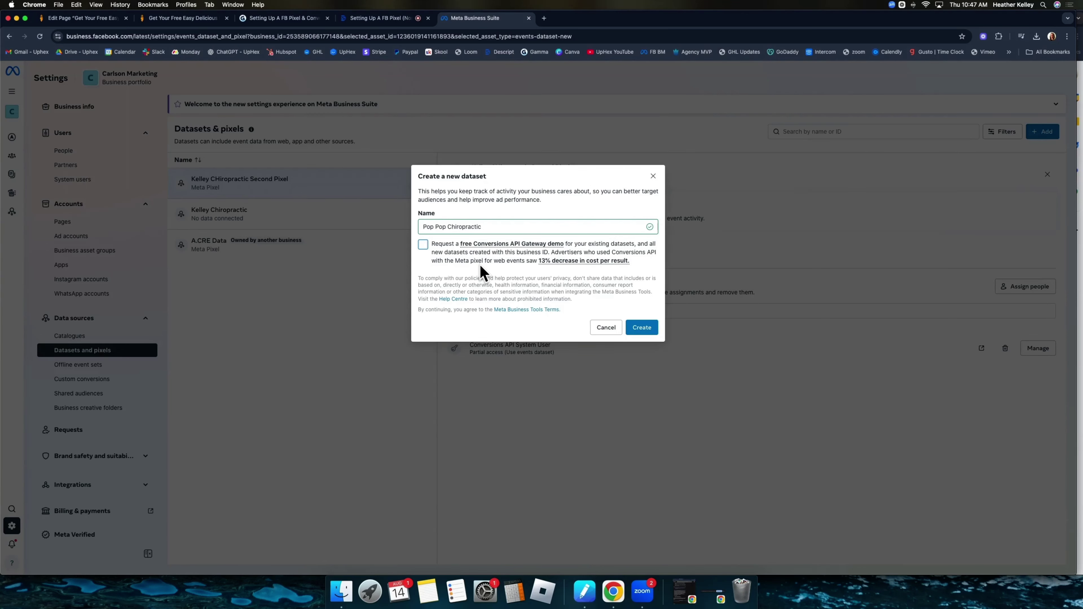
pyautogui.click(648, 329)
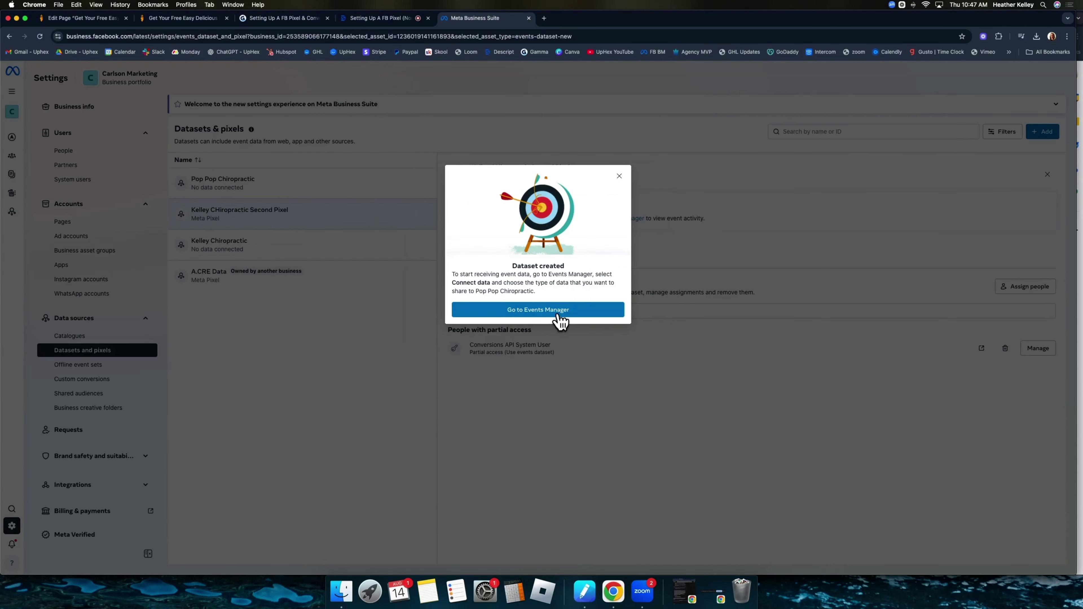
pyautogui.click(621, 176)
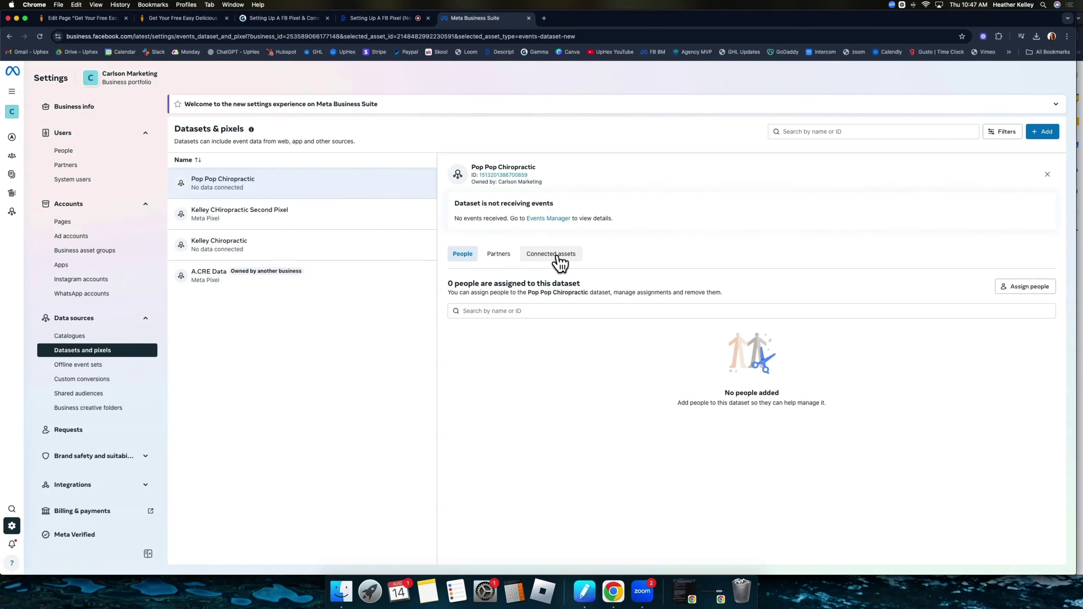
# - Connect the Pop Pop Chiropractic ad account to the Pop Pop Chiropractic dataset
pyautogui.click(561, 263)
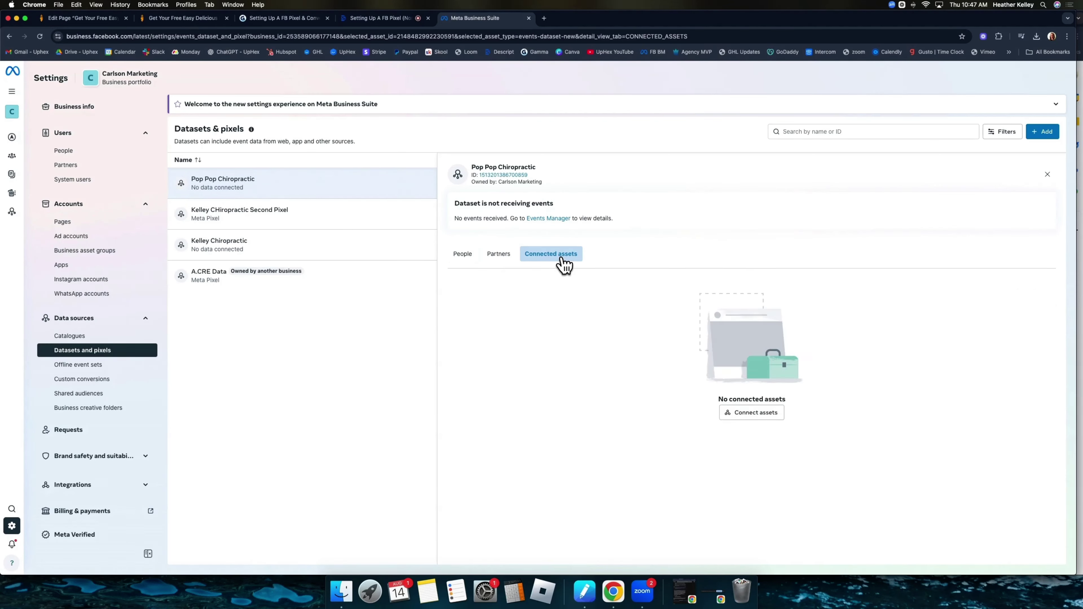
pyautogui.click(753, 413)
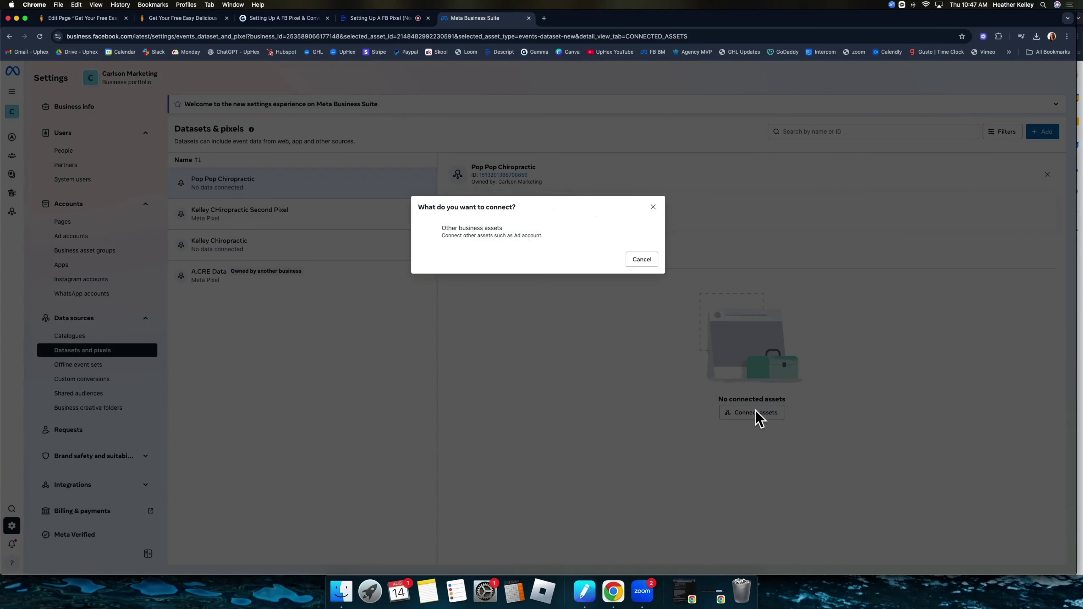
pyautogui.click(489, 237)
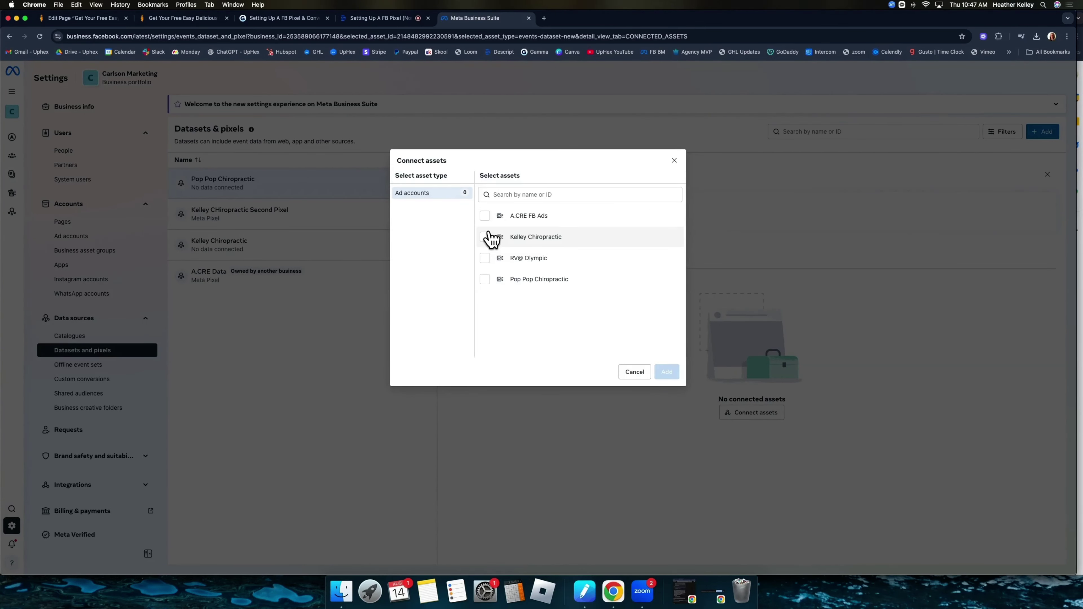
pyautogui.click(485, 281)
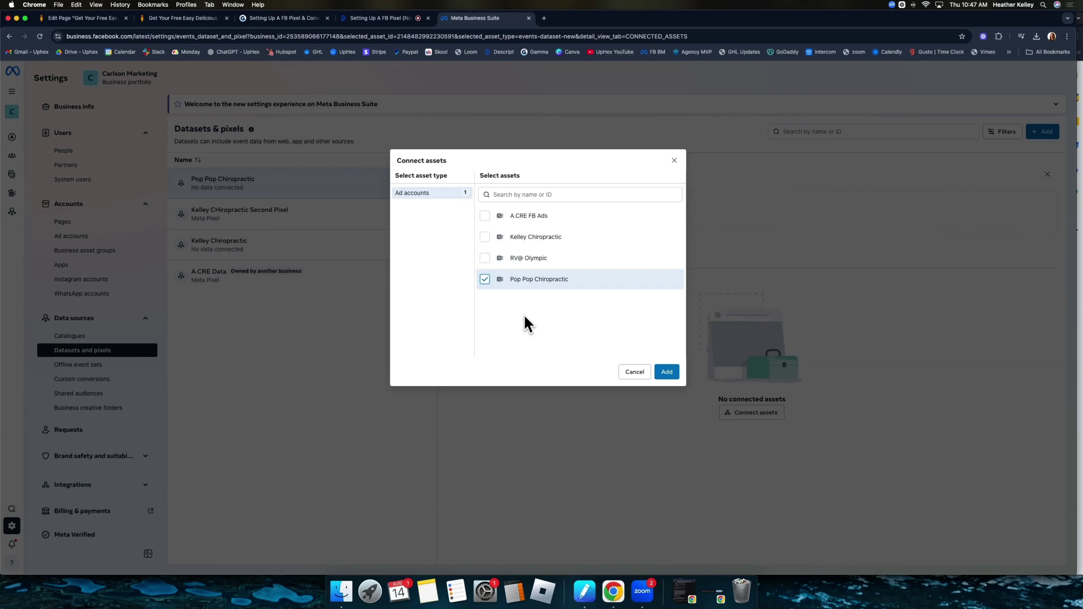
pyautogui.click(667, 371)
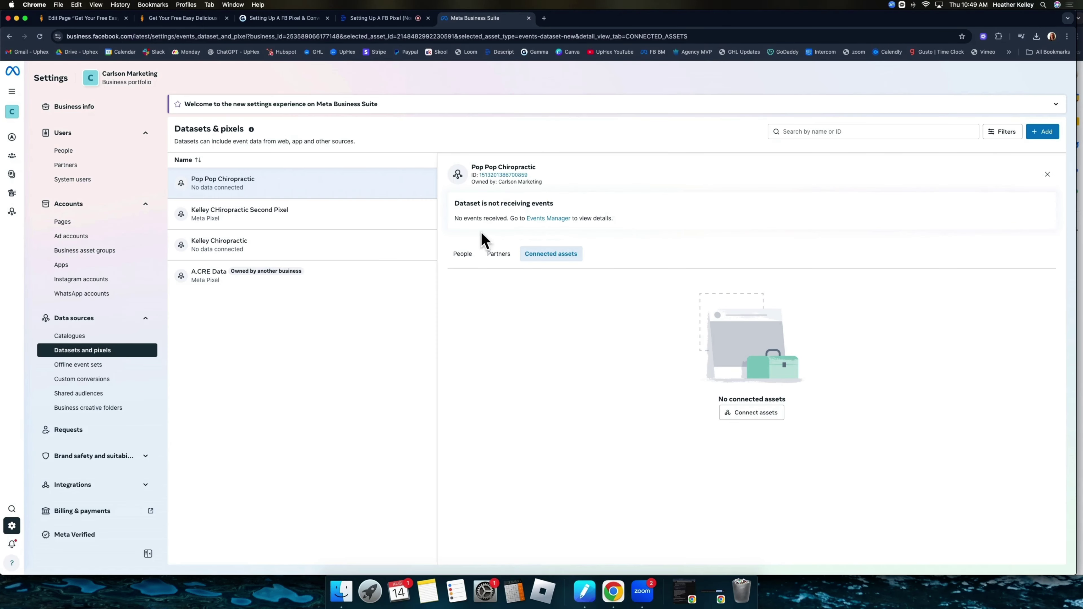
# - Assign the account owner's personal profile to the Pop Pop Chiropractic dataset with full control to manage the events dataset
pyautogui.click(465, 259)
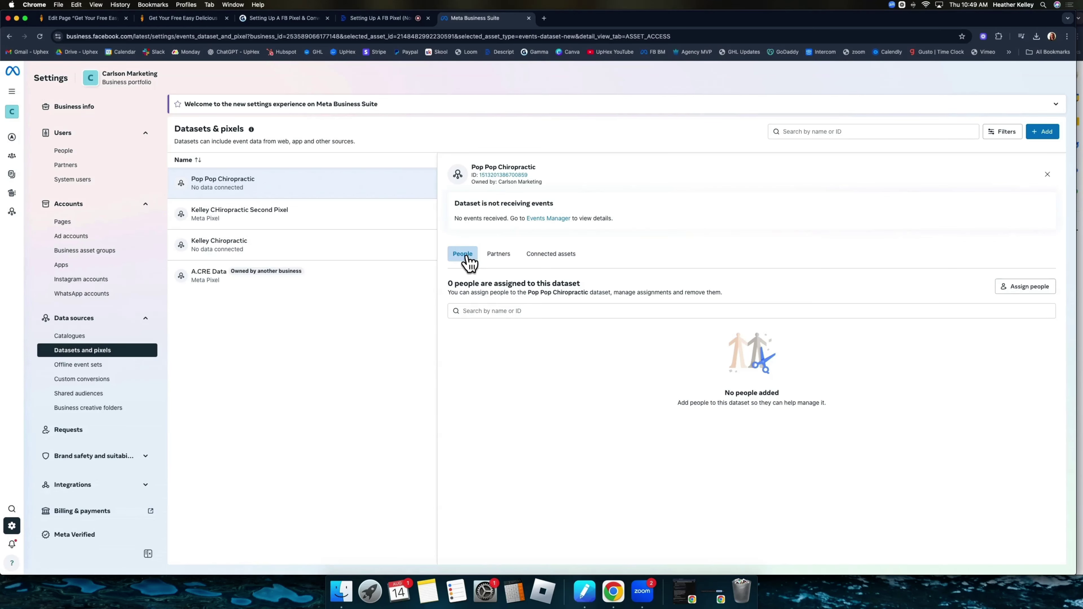
pyautogui.click(1022, 287)
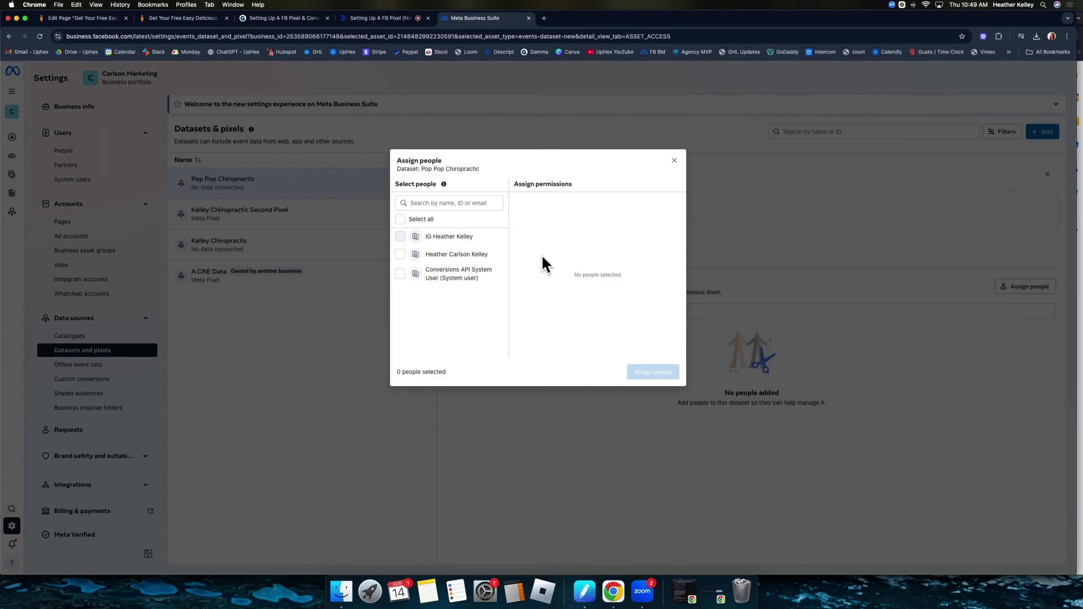
pyautogui.click(401, 257)
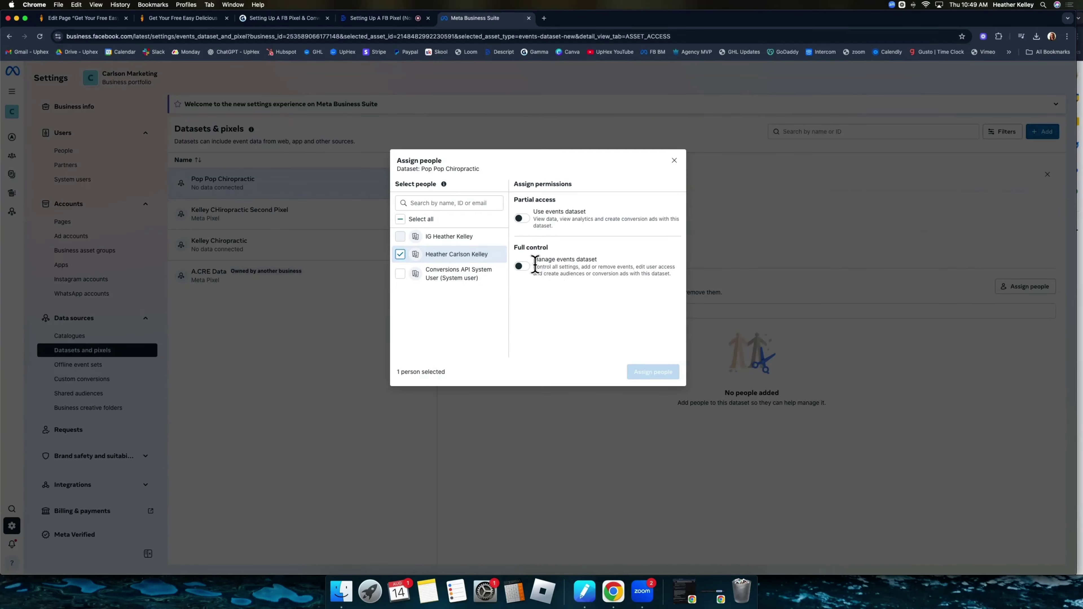
pyautogui.click(522, 267)
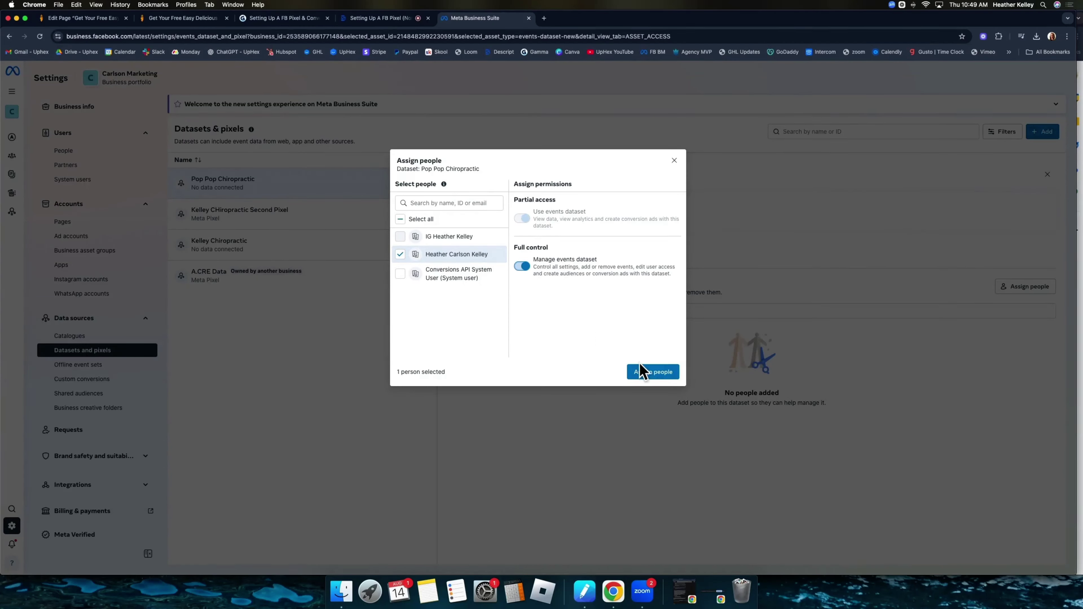
pyautogui.click(655, 374)
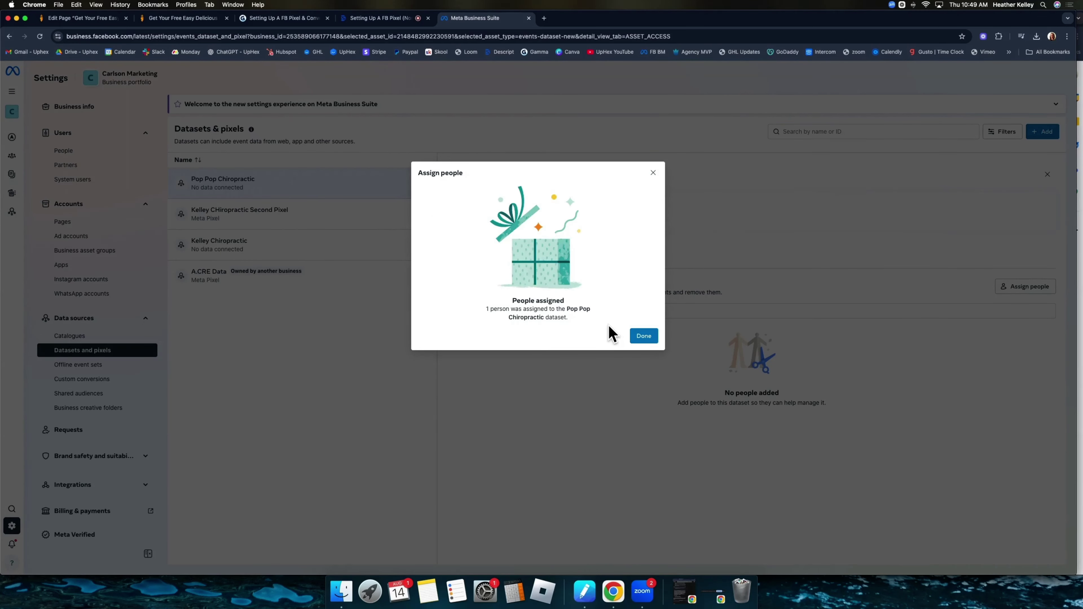
pyautogui.click(643, 334)
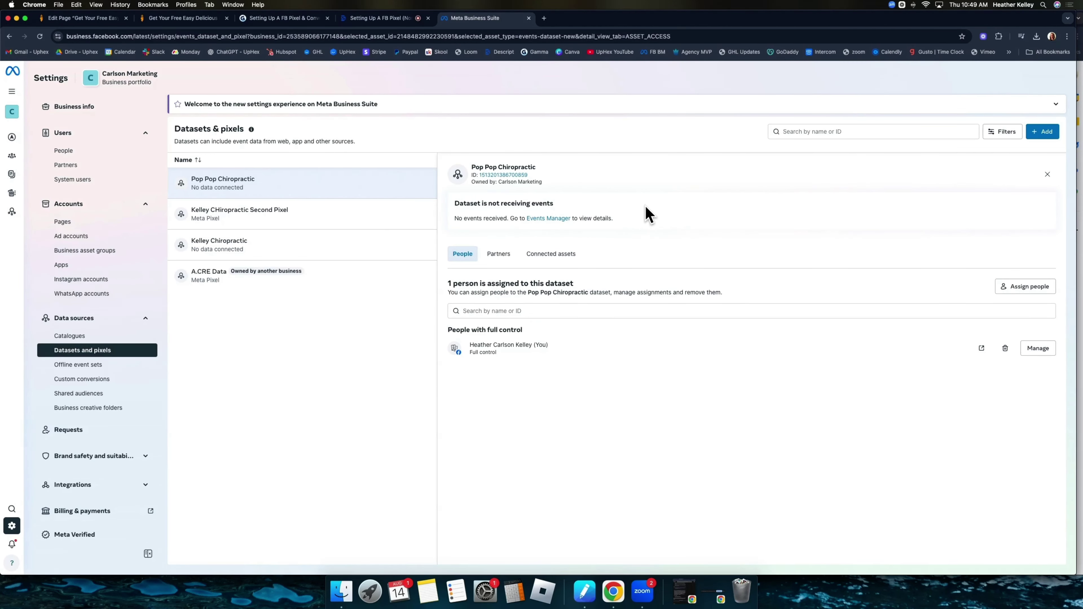
pyautogui.click(298, 18)
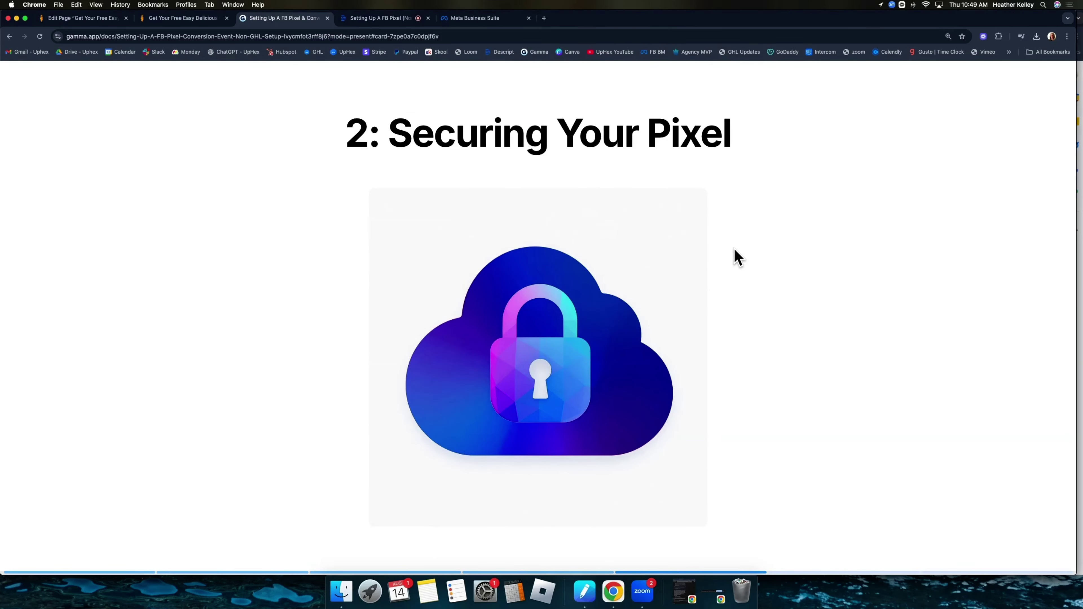
pyautogui.click(467, 21)
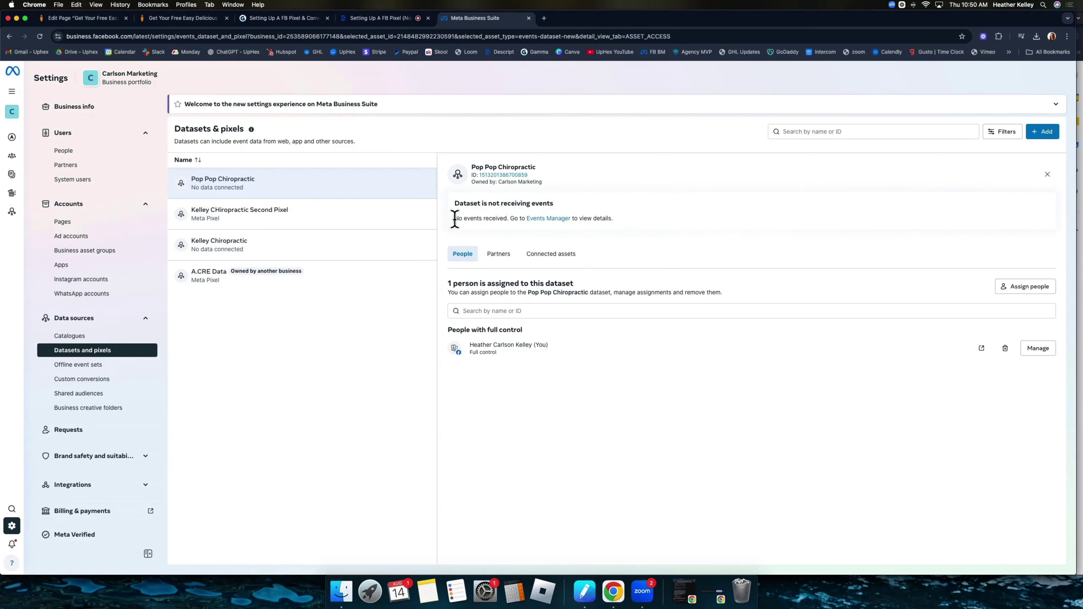
# - In Events Manager, create a website traffic allow list for the Pop Pop Chiropractic dataset containing the domain easydeliciousfoods.com
pyautogui.click(549, 218)
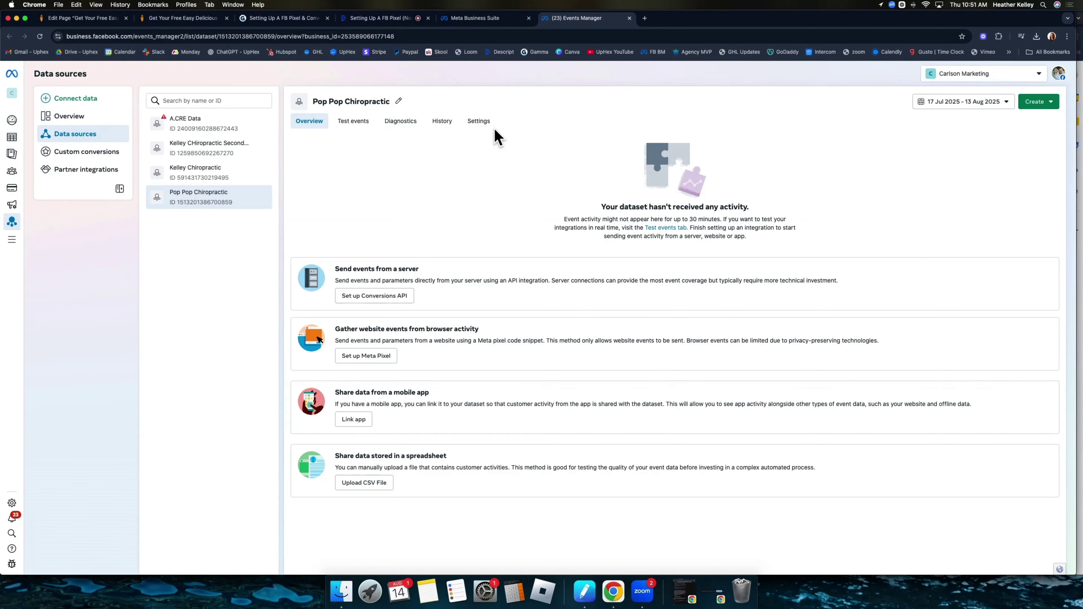
pyautogui.click(478, 122)
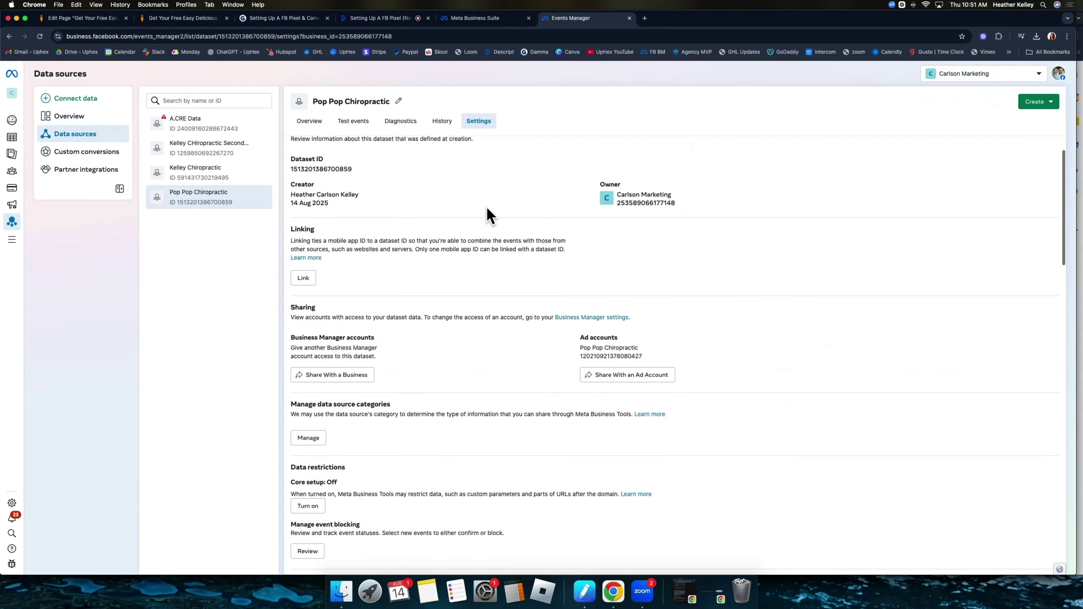
pyautogui.scroll(-10, 489, 215)
pyautogui.scroll(-15, 489, 215)
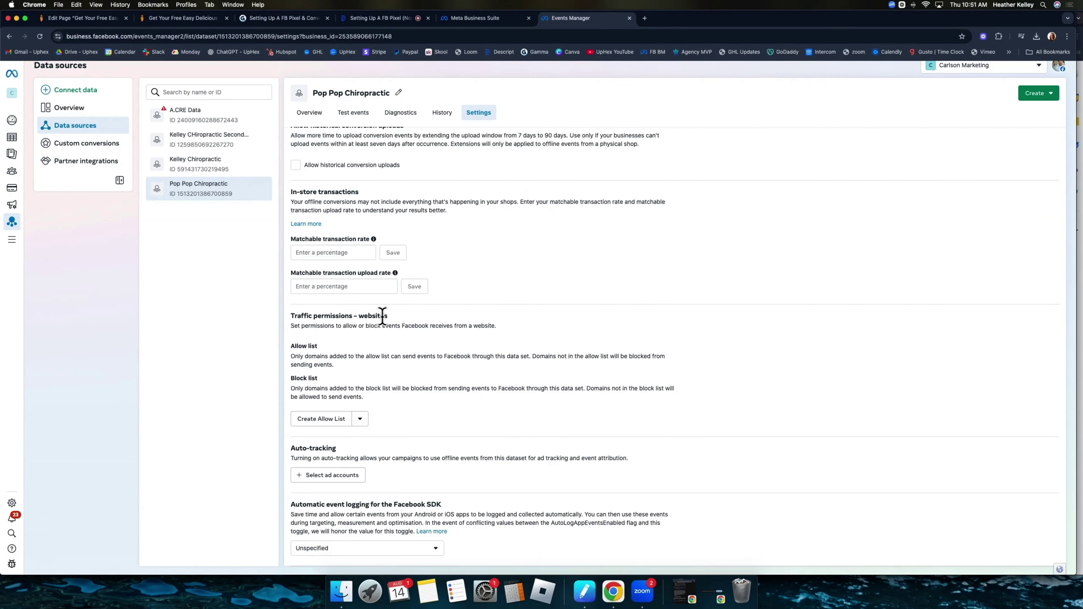
pyautogui.click(331, 420)
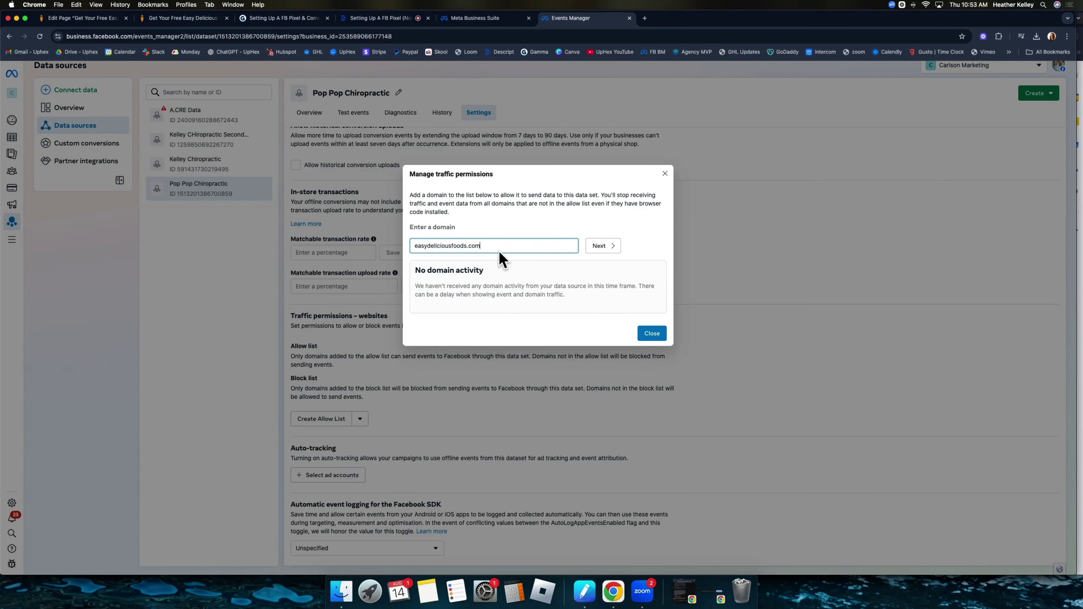
pyautogui.click(599, 248)
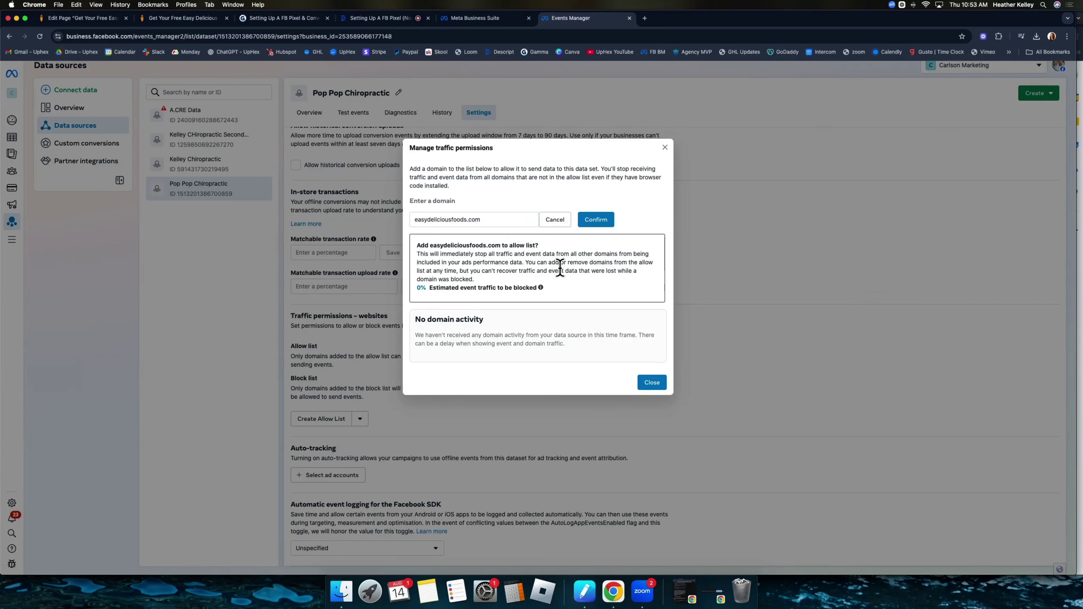
pyautogui.click(594, 219)
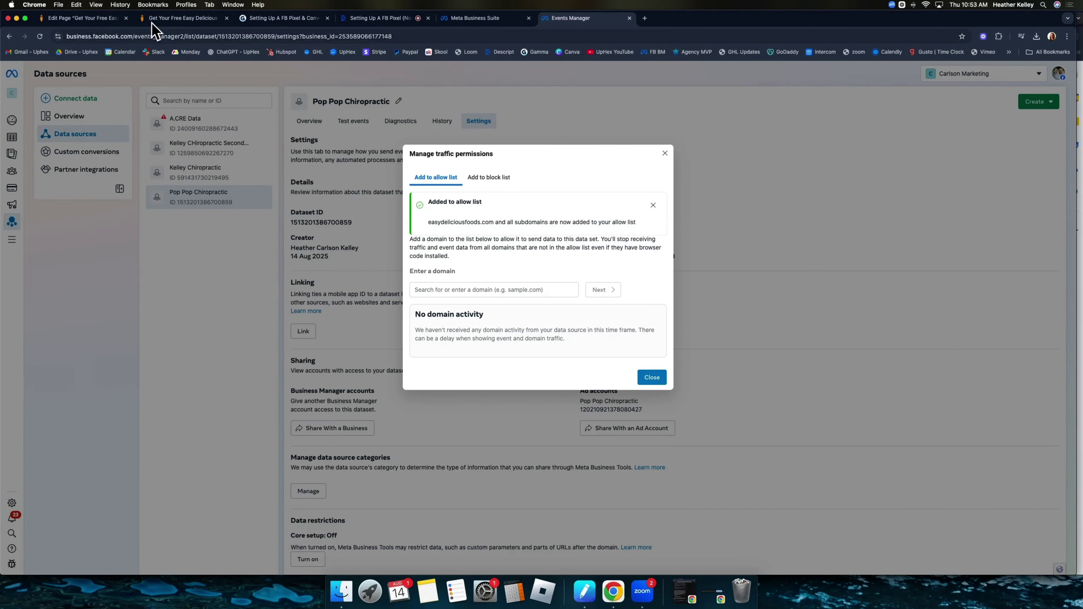
# - Check the domain of the free cookbook landing page and close the traffic permissions dialog in Events Manager
pyautogui.click(160, 19)
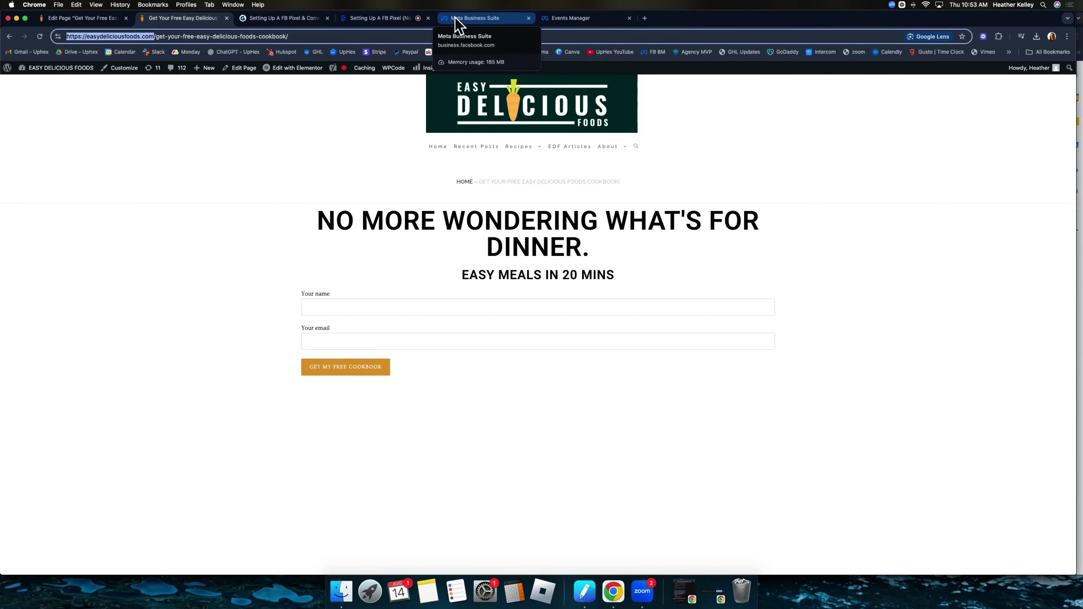
pyautogui.click(579, 21)
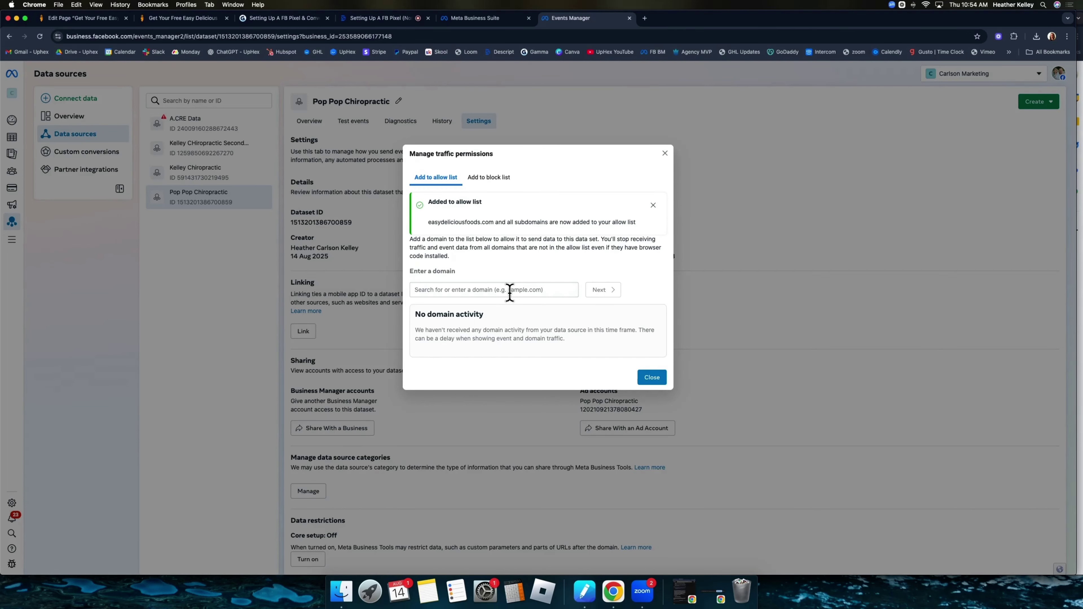
pyautogui.click(649, 377)
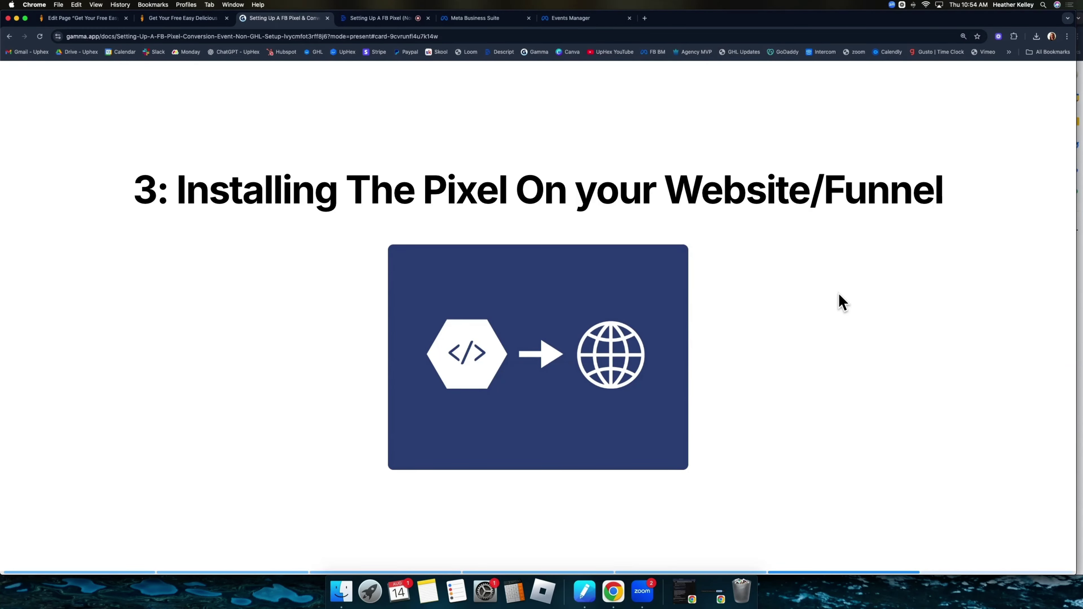
pyautogui.click(555, 18)
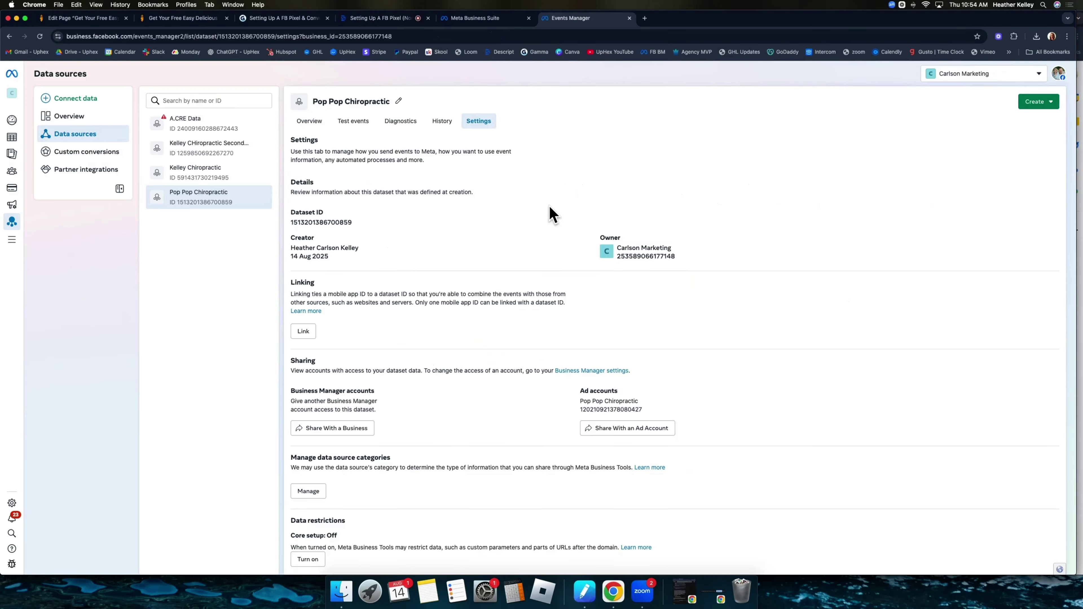
# - Begin a manual Meta pixel installation for the Pop Pop Chiropractic dataset and copy the pixel base code
pyautogui.scroll(-15, 552, 213)
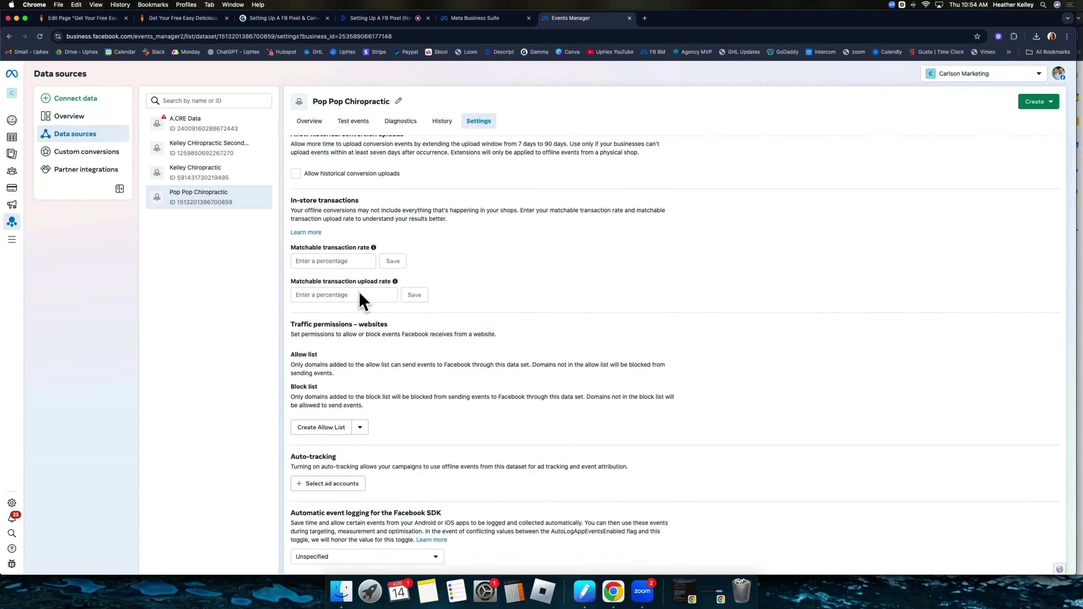
pyautogui.scroll(10, 439, 260)
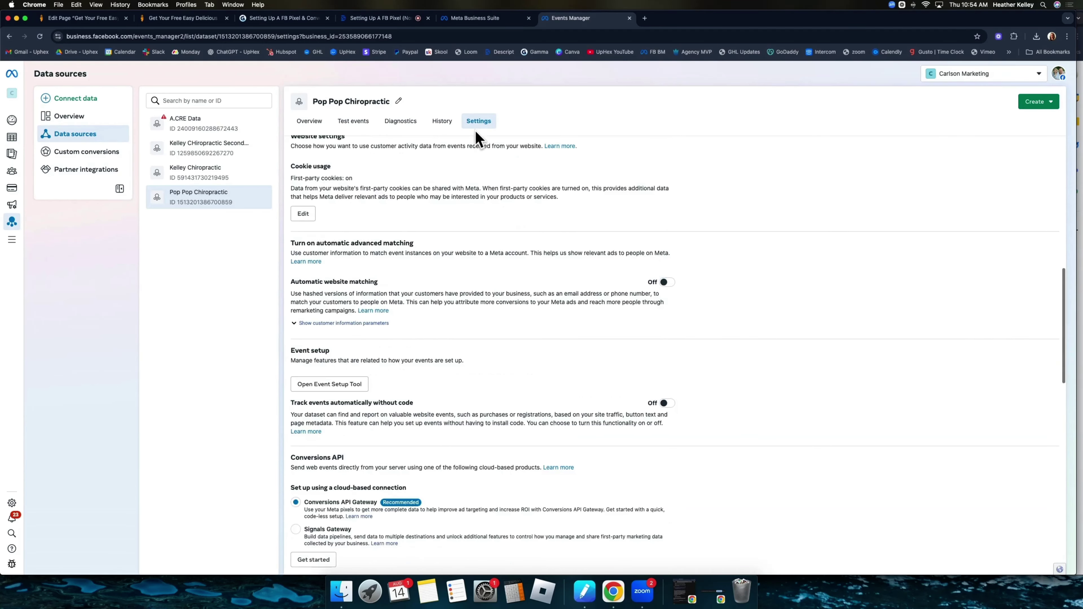
pyautogui.scroll(3, 478, 140)
pyautogui.click(310, 124)
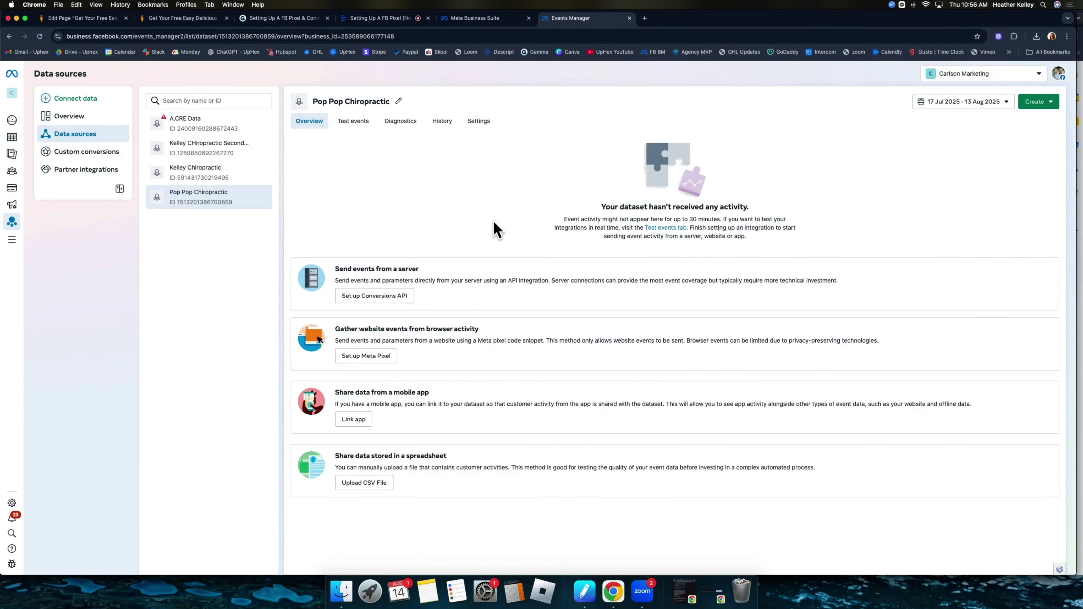
pyautogui.click(365, 356)
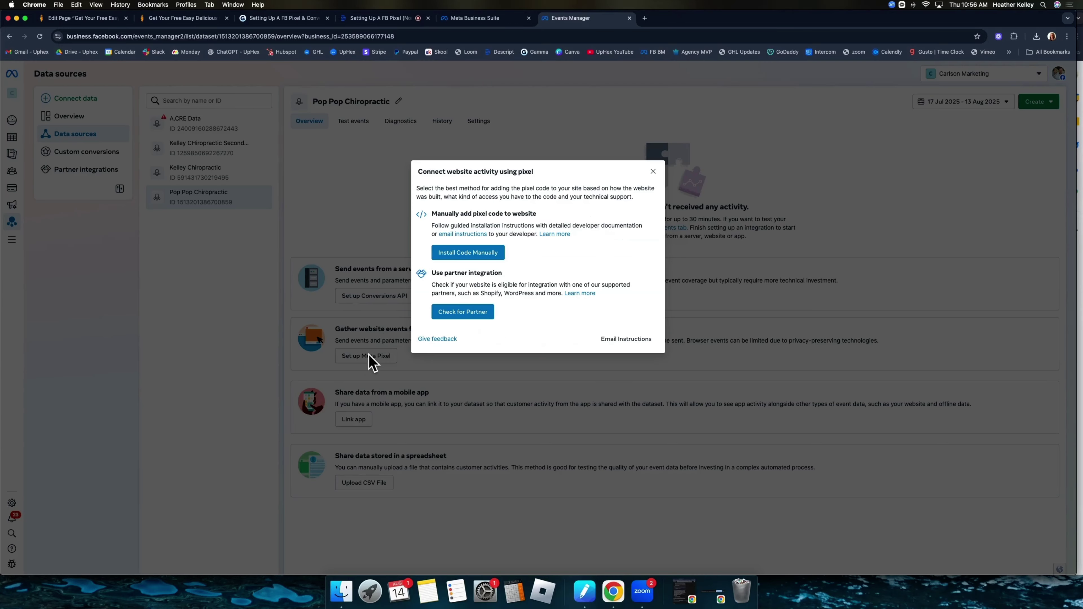
pyautogui.click(483, 256)
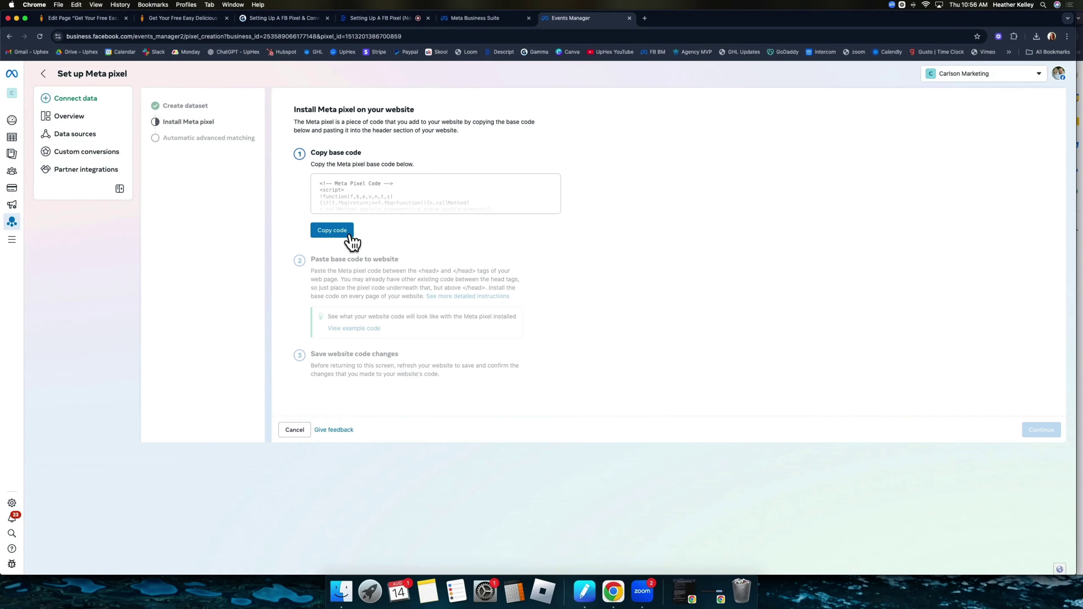
pyautogui.click(338, 234)
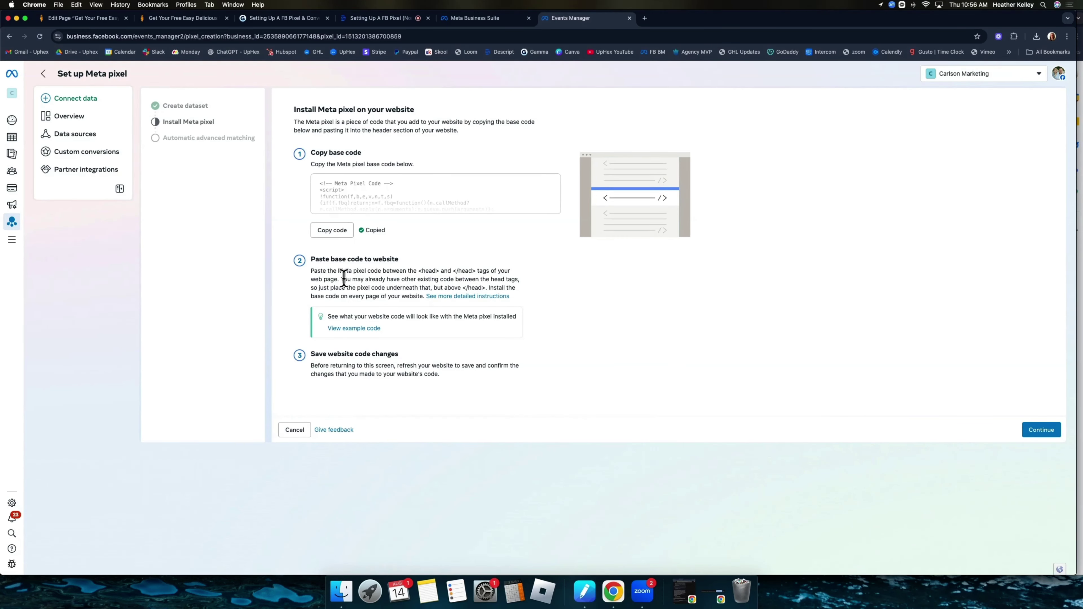
# - Continue the pixel setup, turn on automatic advanced matching, and finish the setup
pyautogui.click(1042, 430)
pyautogui.click(300, 169)
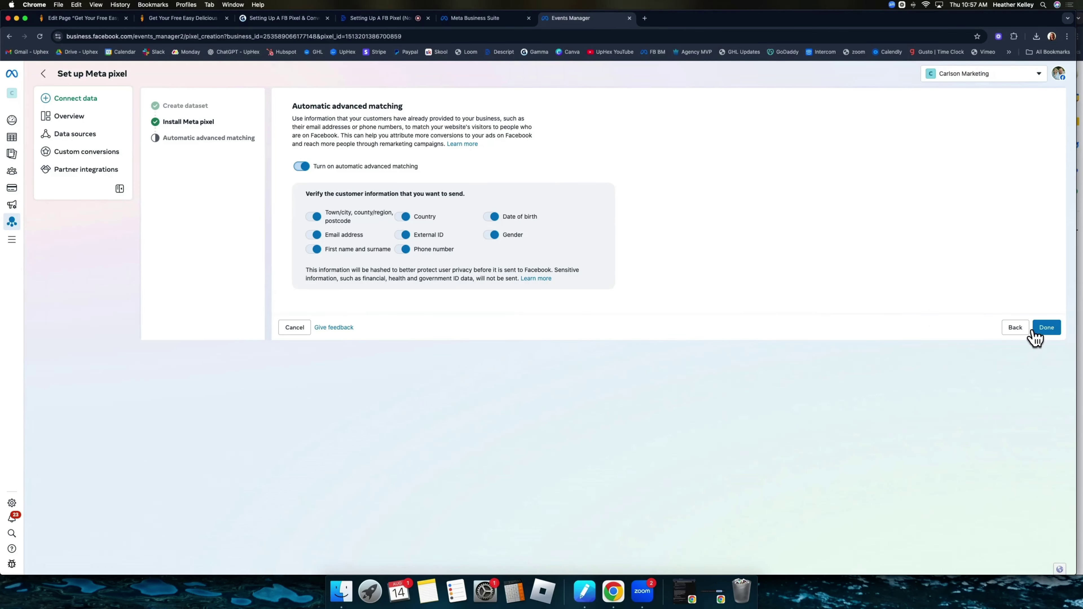
pyautogui.click(1051, 332)
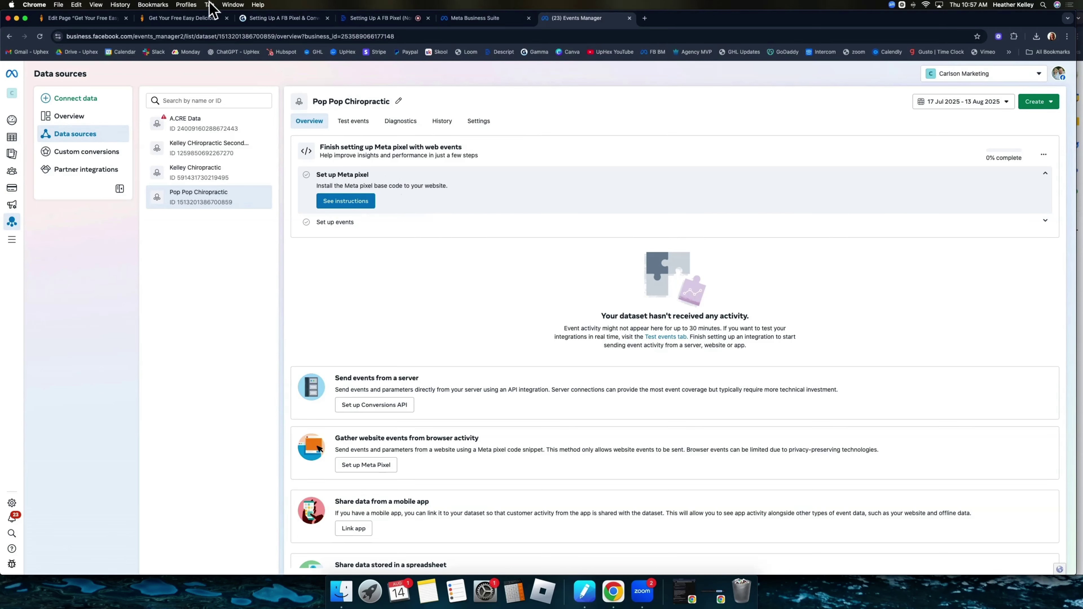
# - In the WordPress admin of easydeliciousfoods.com, search the available plugins for "header and footer"
pyautogui.click(70, 18)
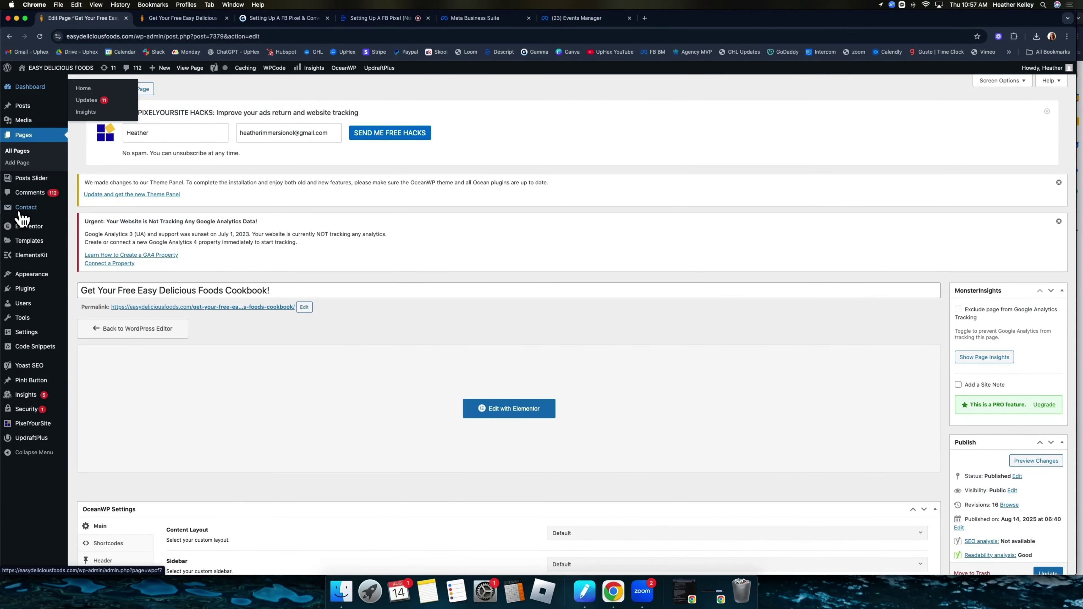
pyautogui.moveTo(29, 215)
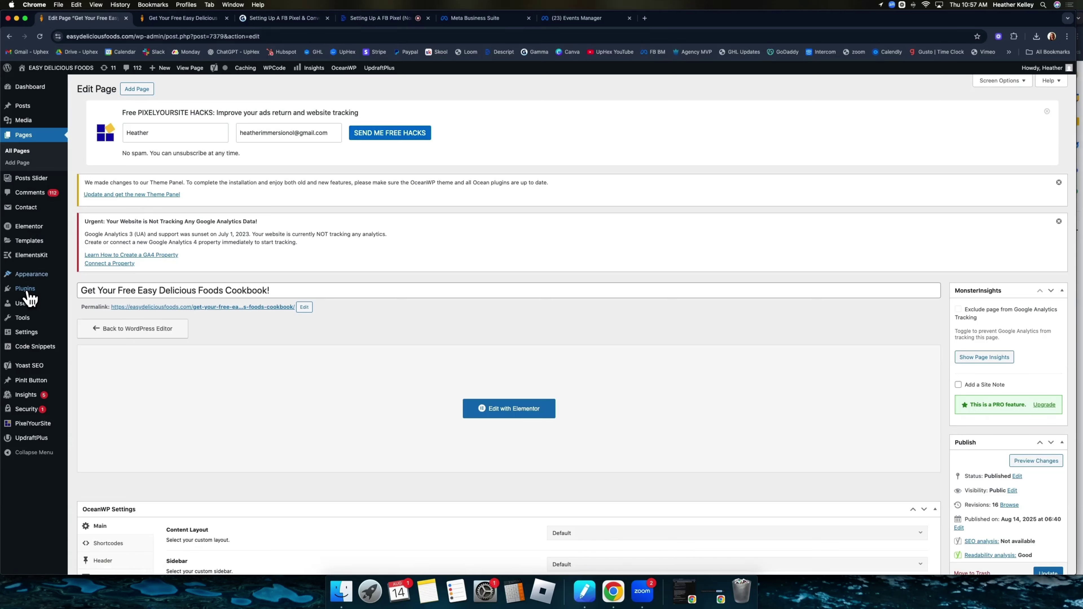
pyautogui.moveTo(28, 293)
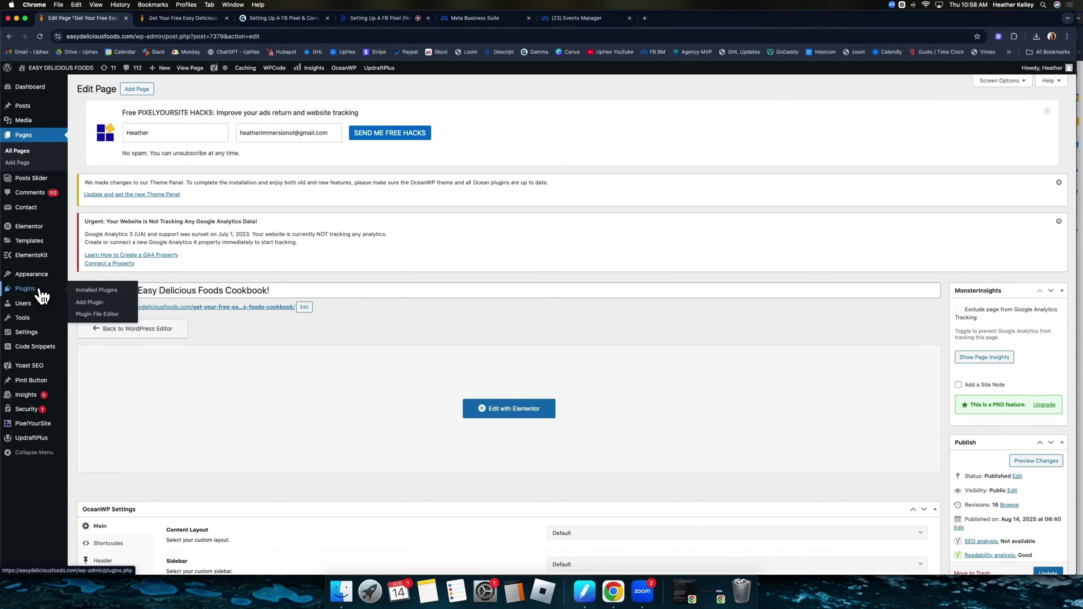
pyautogui.click(81, 304)
pyautogui.click(933, 283)
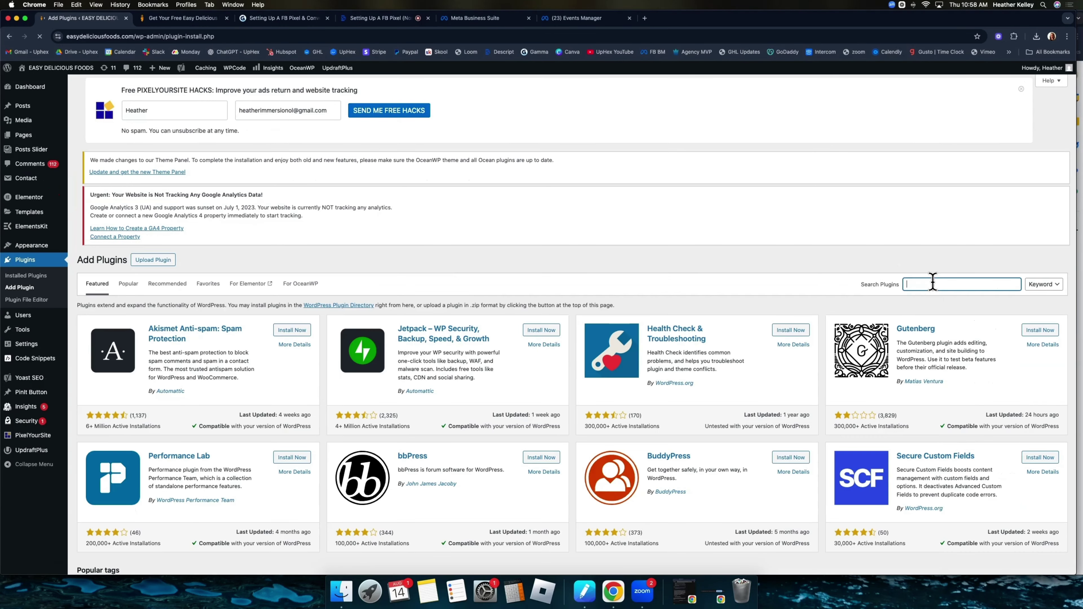
pyautogui.write('header')
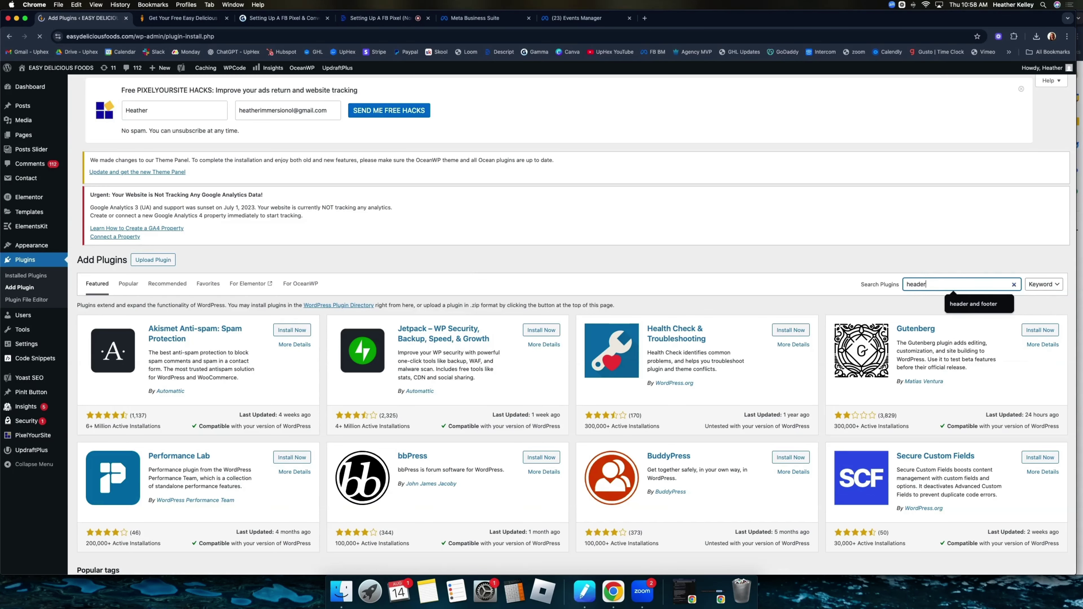
pyautogui.click(961, 302)
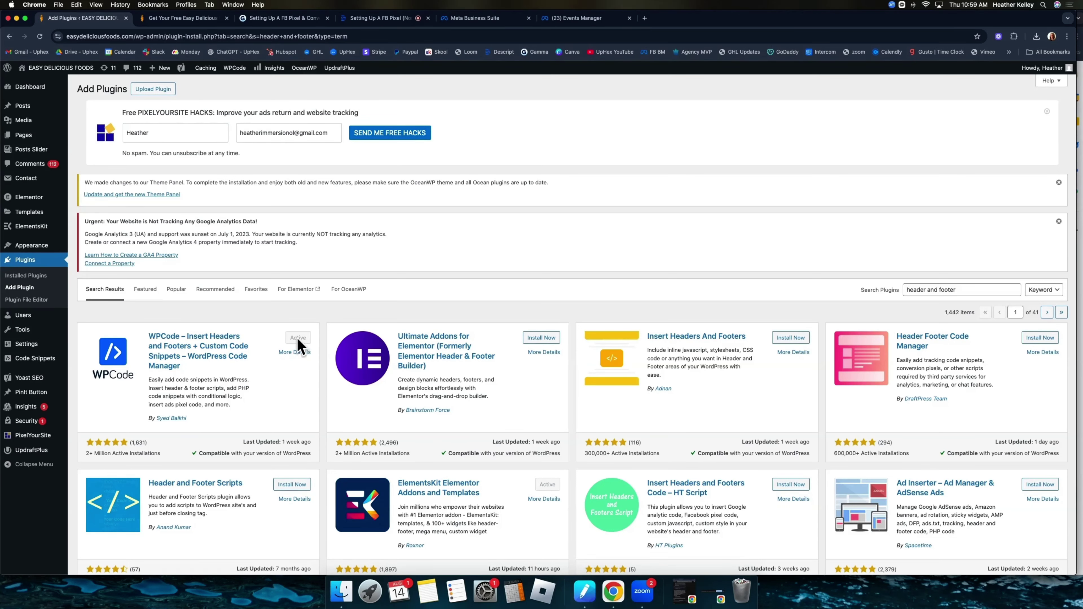
# - Paste the copied Meta pixel code into the header of WPCode's Global Header and Footer page and save the changes
pyautogui.moveTo(41, 365)
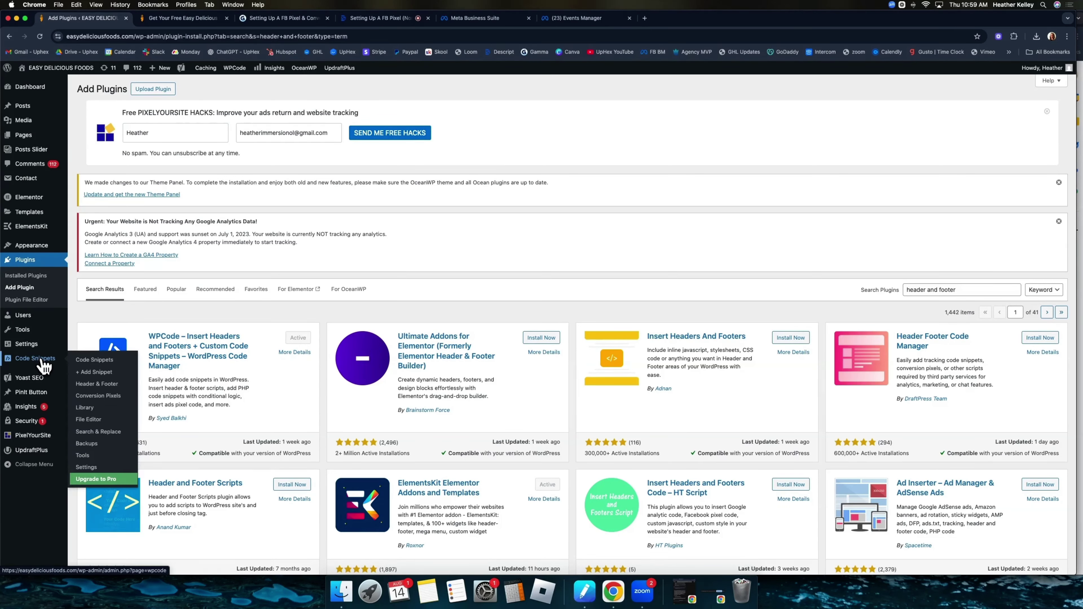
pyautogui.click(97, 385)
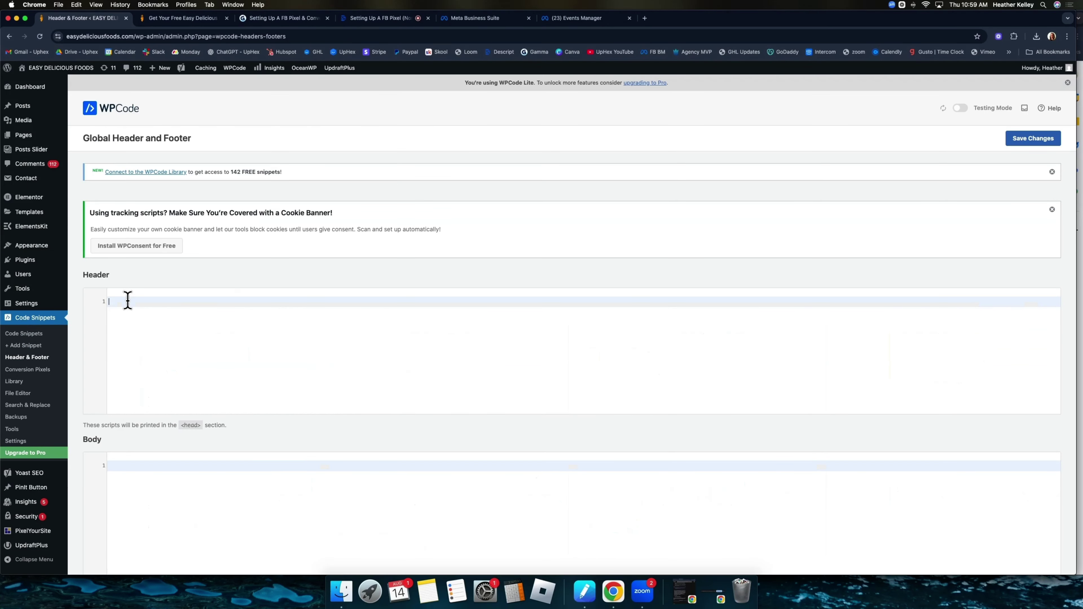
pyautogui.press('super+v')
pyautogui.scroll(3, 189, 345)
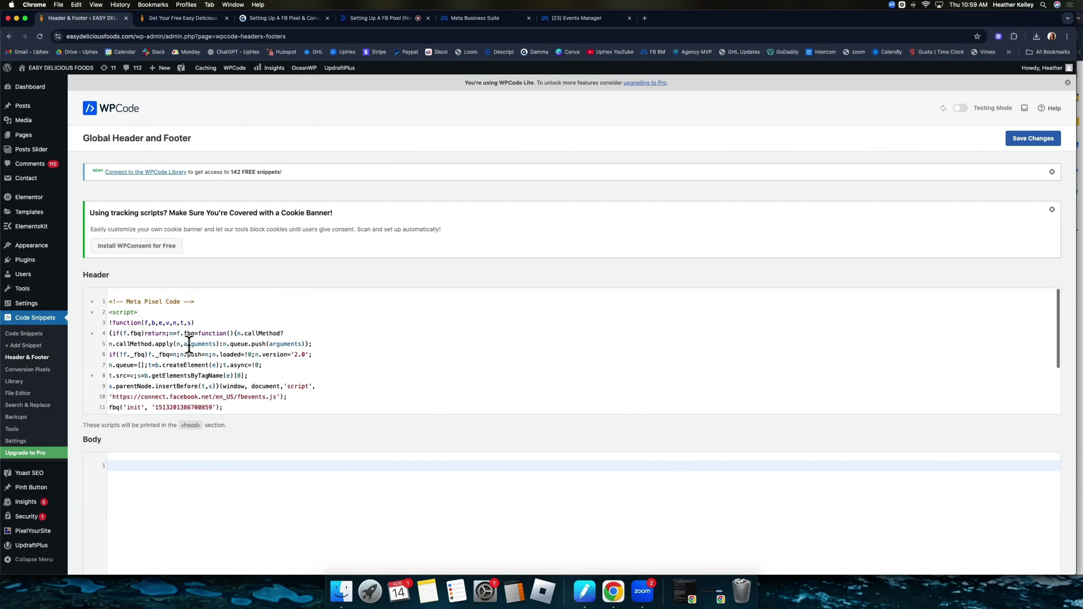
pyautogui.scroll(-3, 187, 341)
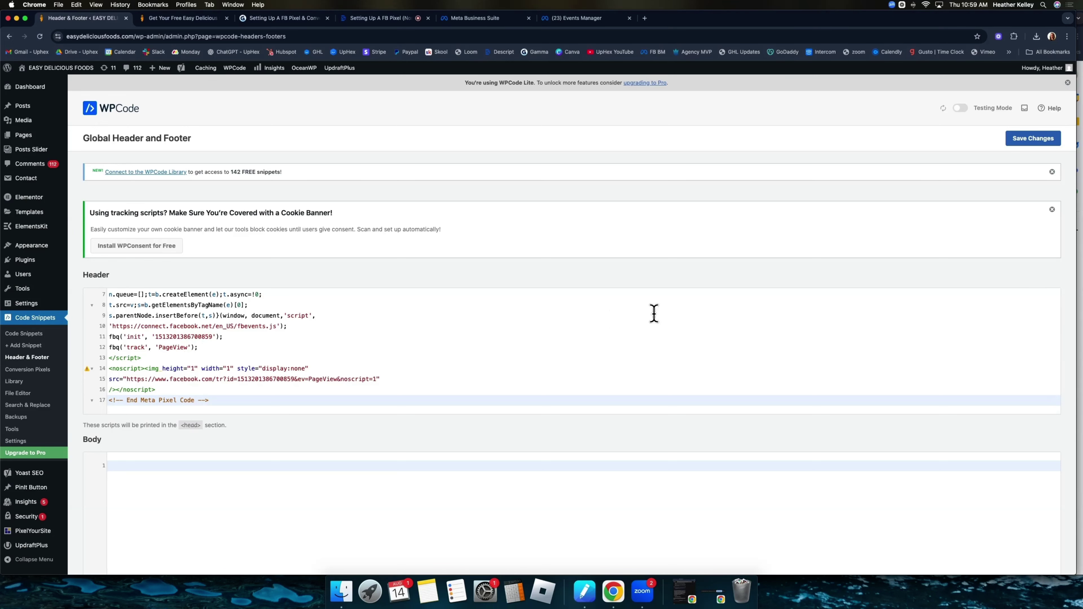
pyautogui.click(1040, 142)
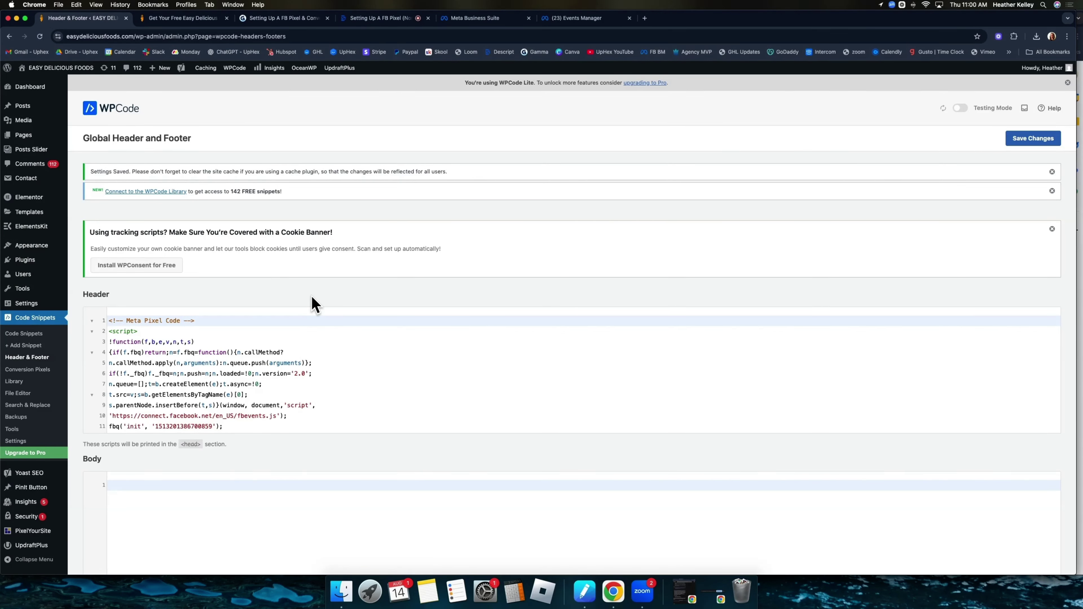
# - Advance the presentation slides, switch to Events Manager, and reload the Pop Pop Chiropractic overview to check the pixel setup status
pyautogui.press('super+3')
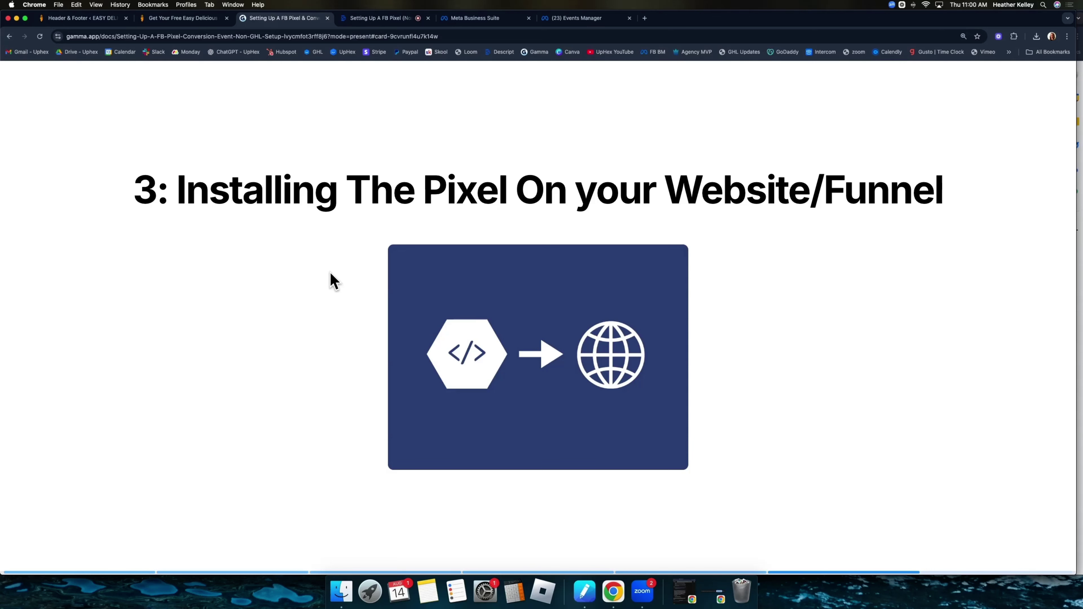
pyautogui.press('Right')
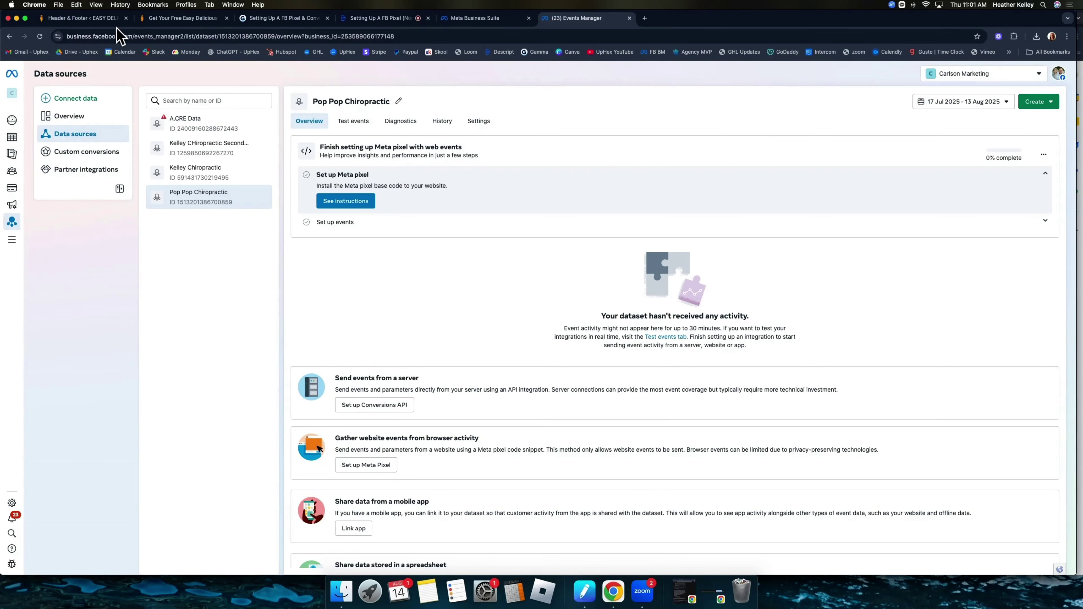
pyautogui.click(40, 36)
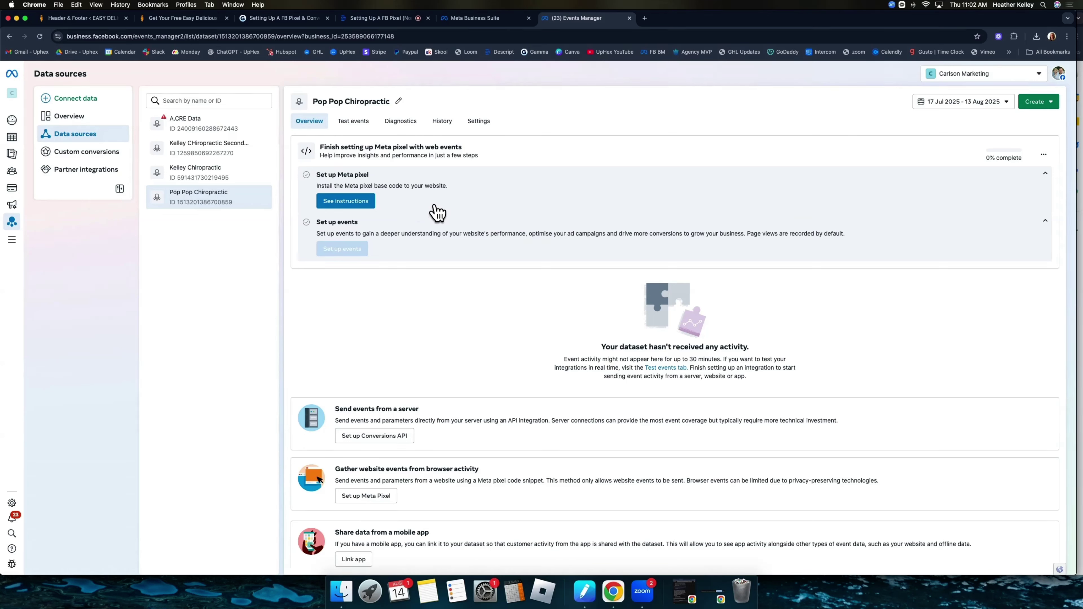
# - Open the Meta Pixel Helper page in the Chrome Web Store and add the extension to Chrome
pyautogui.click(645, 19)
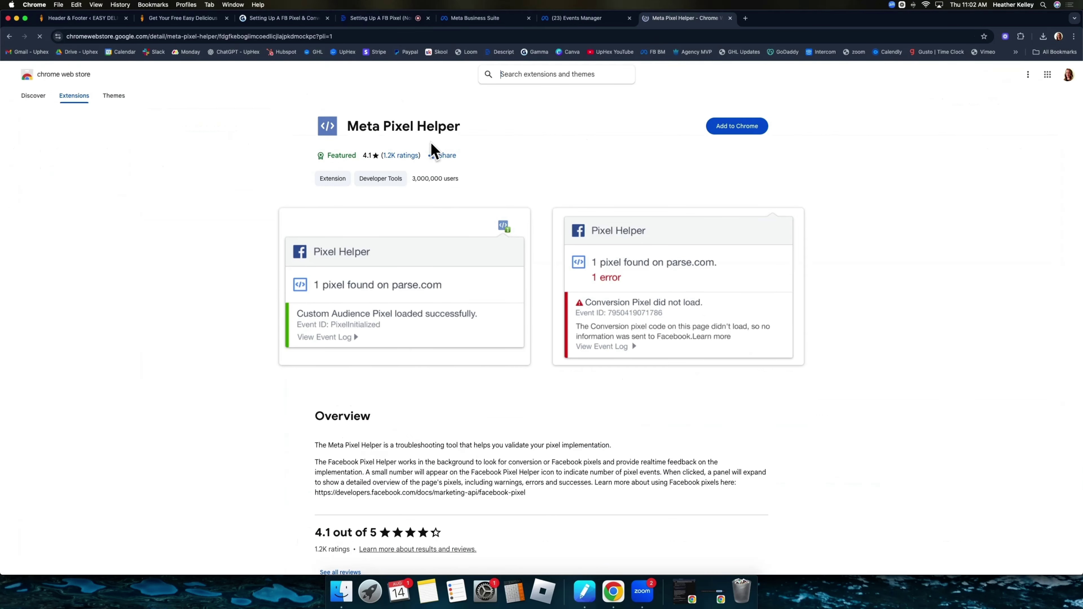
pyautogui.click(741, 130)
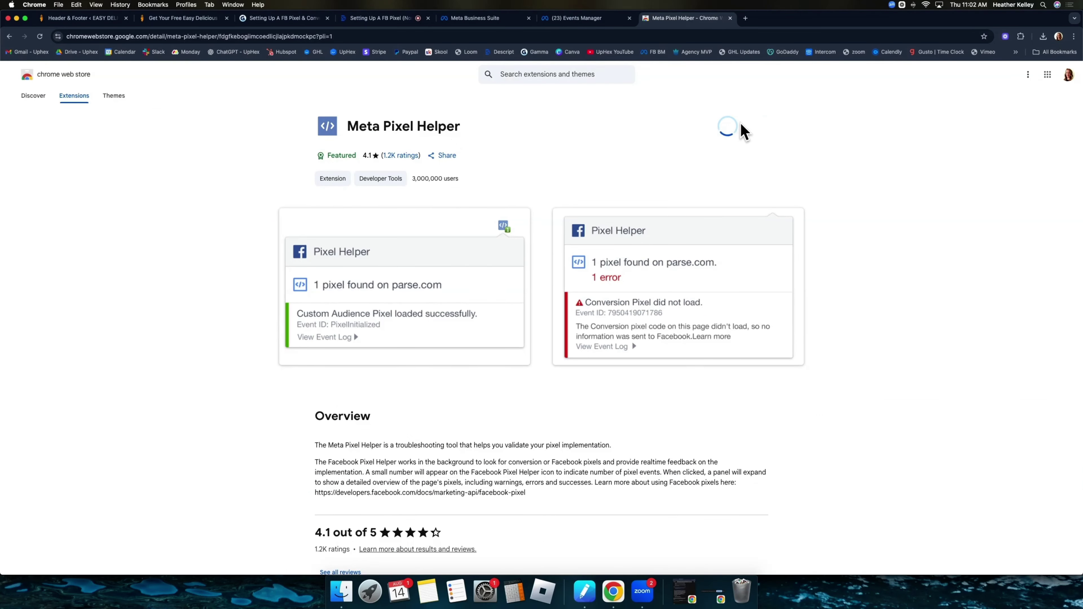
pyautogui.click(604, 116)
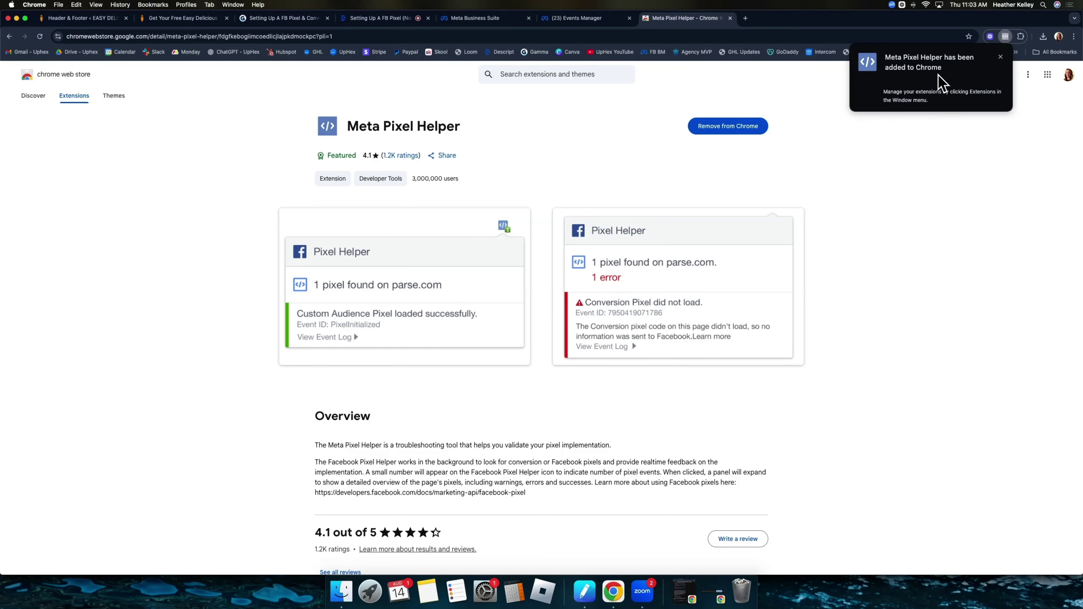
# - Open easydeliciousfoods.com in a new tab and check the page for a pixel with Meta Pixel Helper
pyautogui.press('super+t')
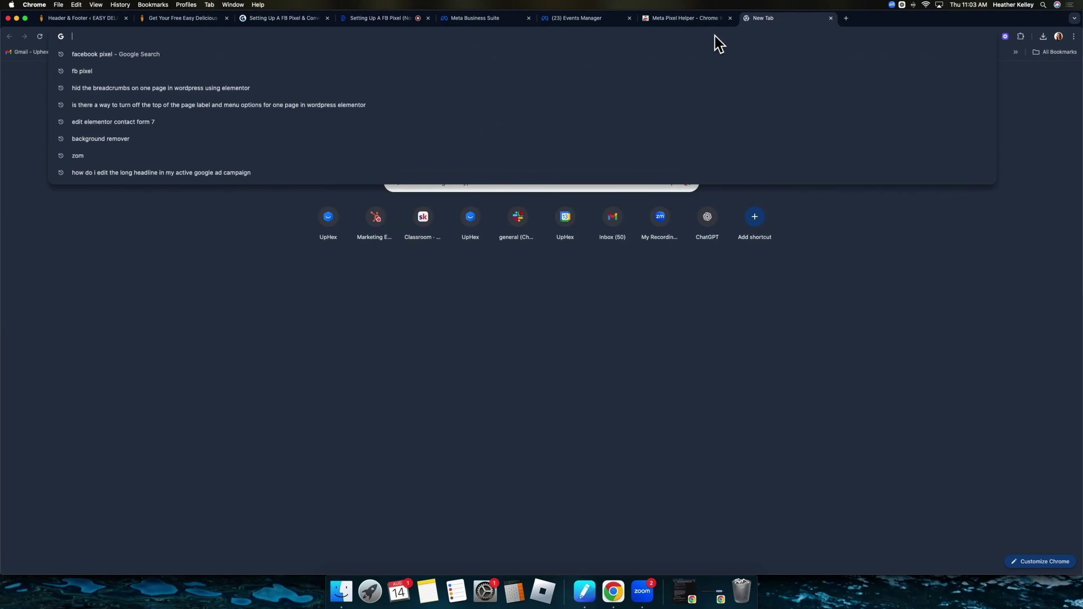
pyautogui.write('easydeliciousfoods.com')
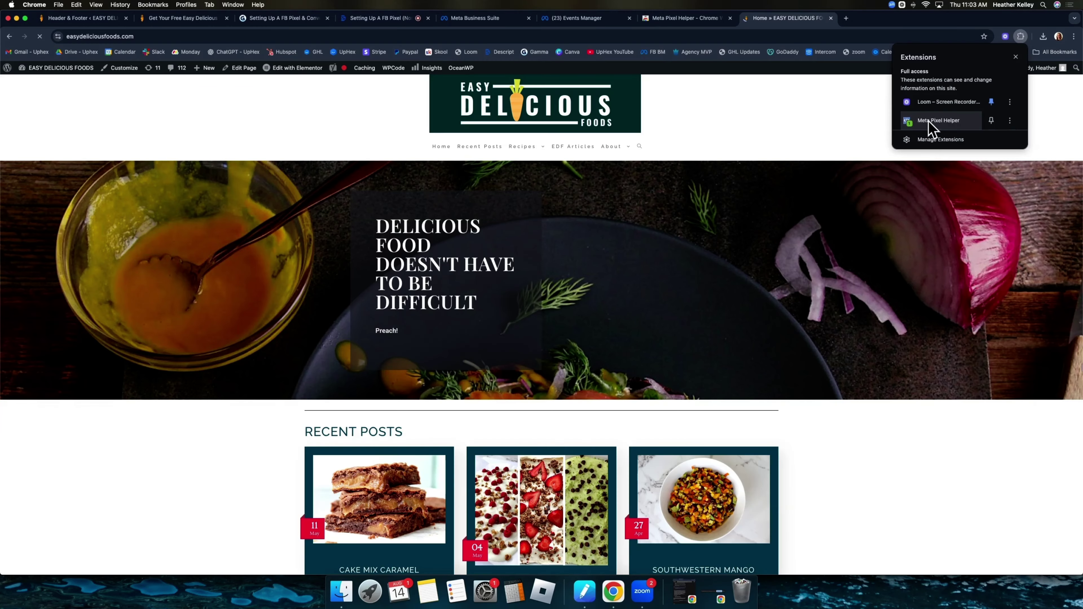
pyautogui.click(941, 129)
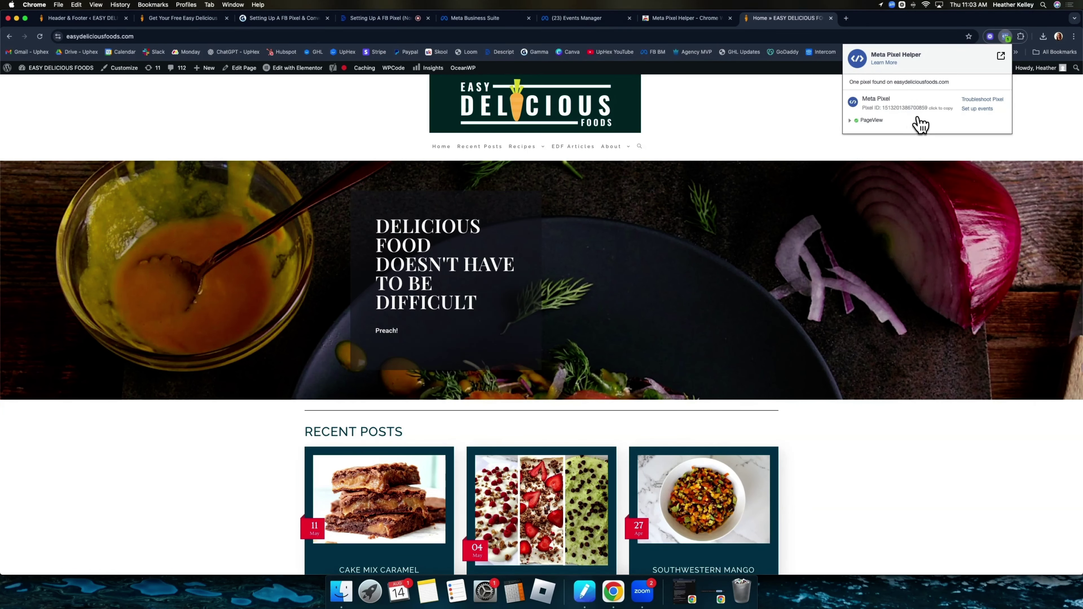
# - Compare the dataset ID in Events Manager with the pixel ID in Meta Pixel Helper, and expand the PageView event details
pyautogui.click(563, 19)
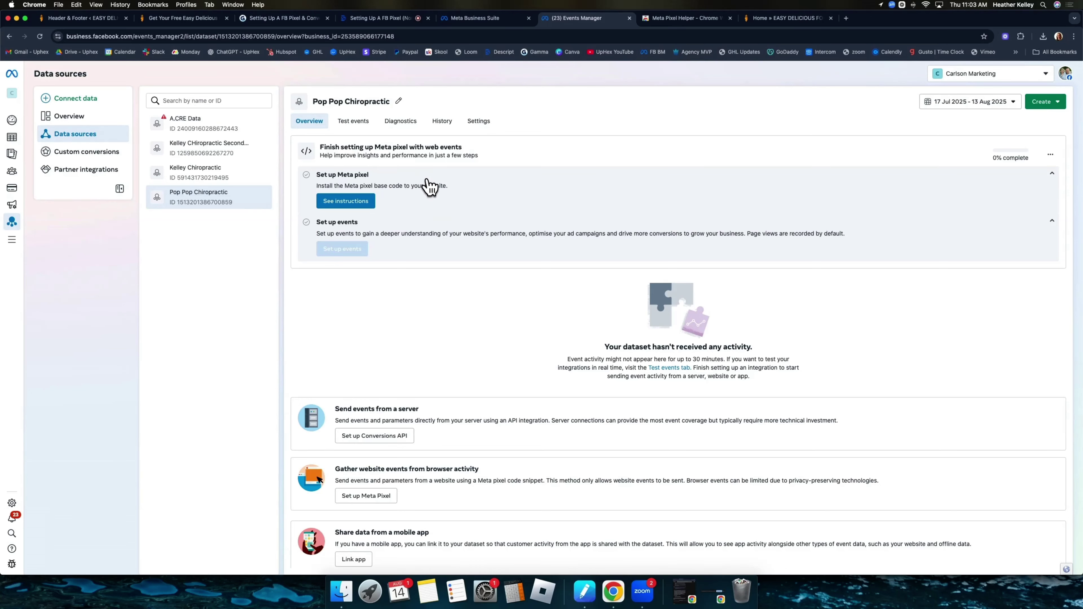
pyautogui.click(771, 19)
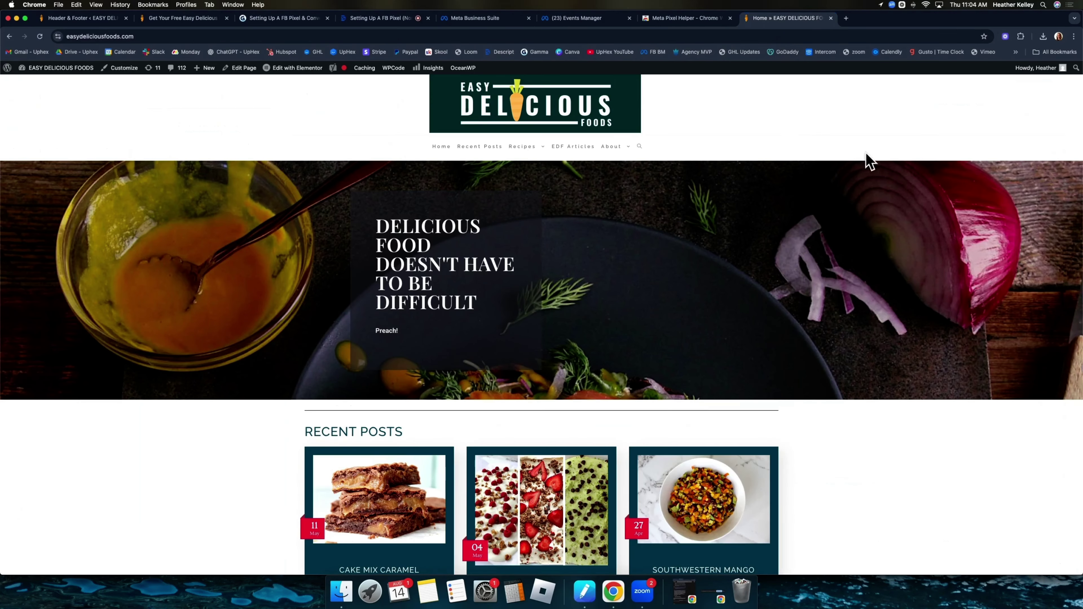
pyautogui.click(1022, 37)
pyautogui.click(958, 124)
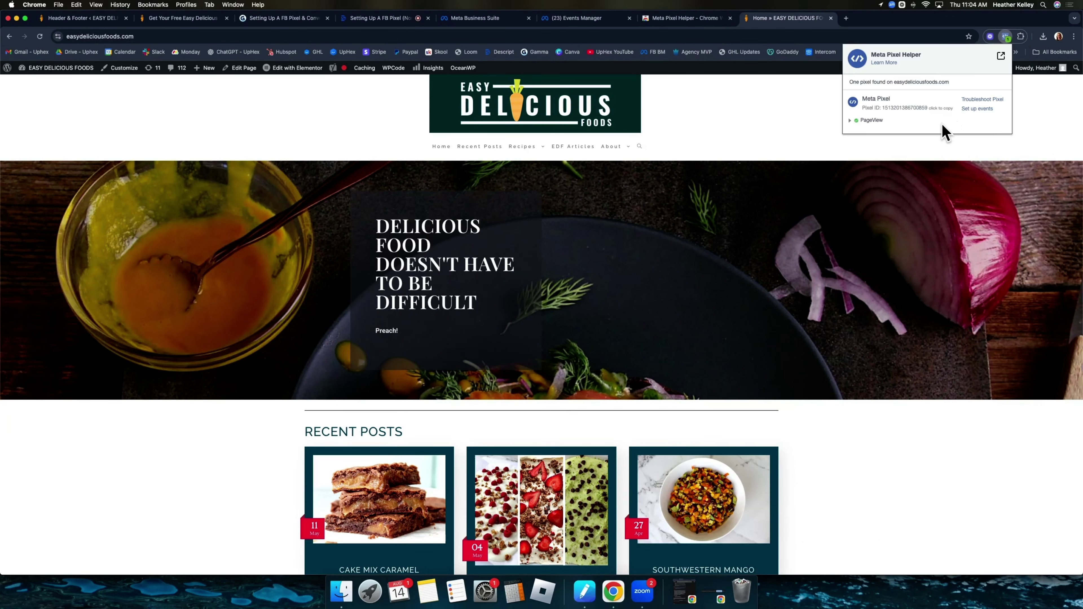
pyautogui.click(851, 125)
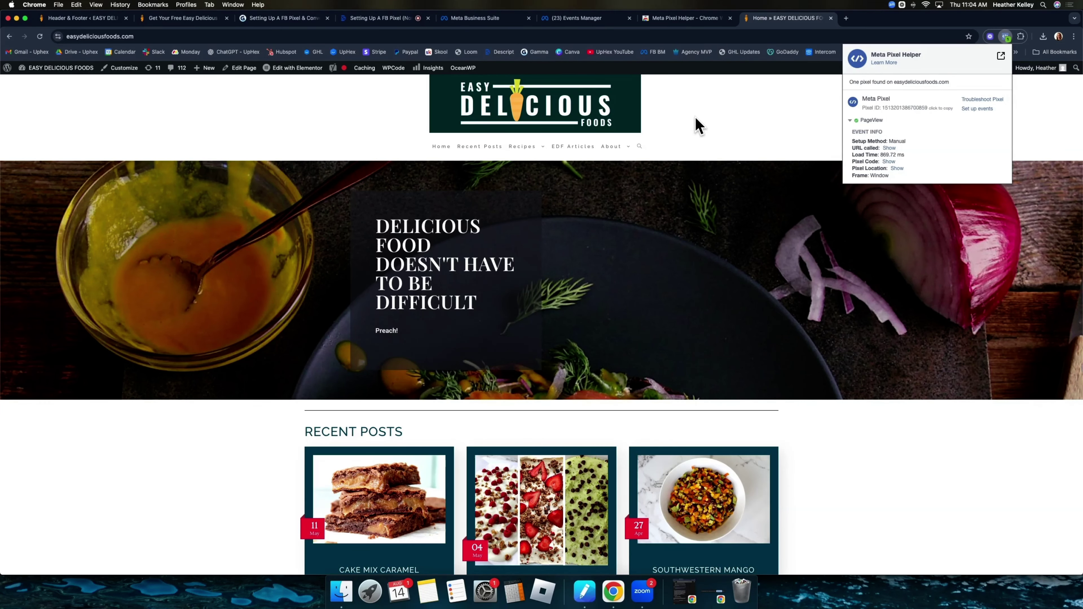
# - Open the Event Setup Tool from the Pop Pop Chiropractic dataset's settings in Events Manager
pyautogui.click(599, 19)
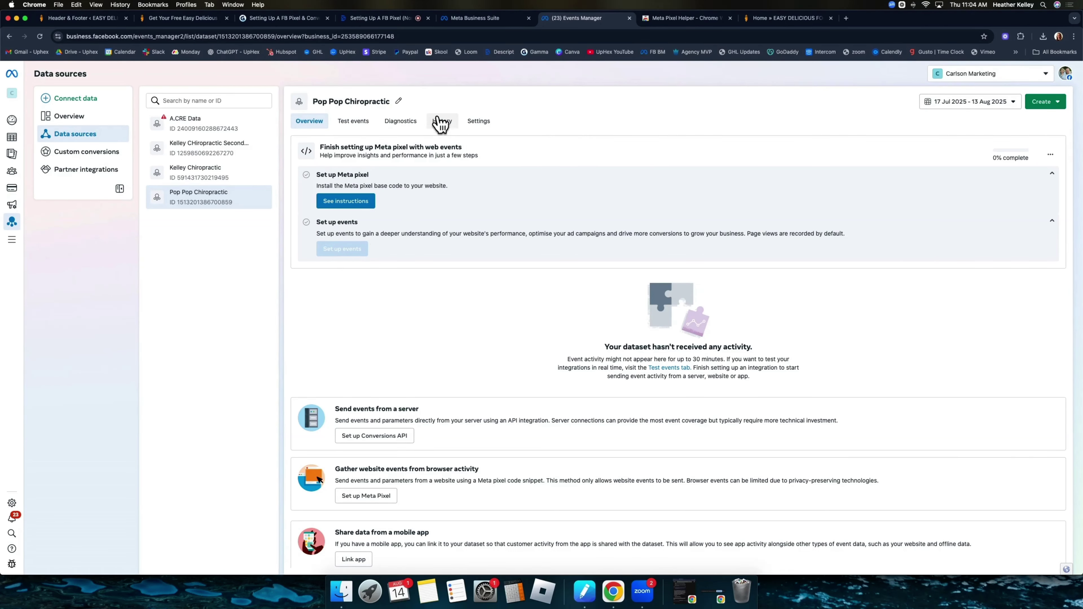
pyautogui.click(479, 128)
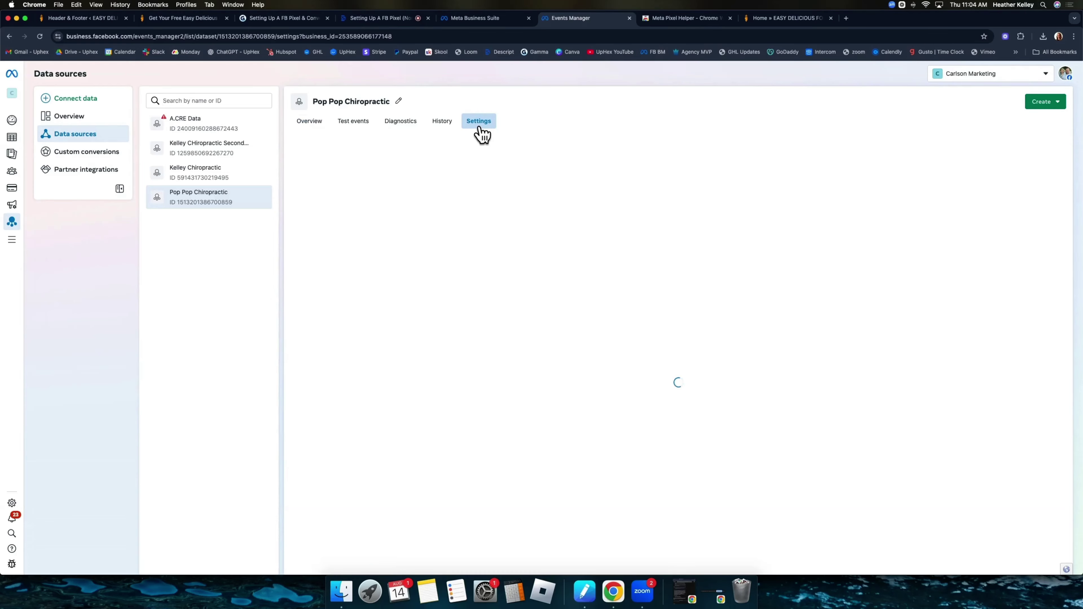
pyautogui.scroll(-10, 471, 192)
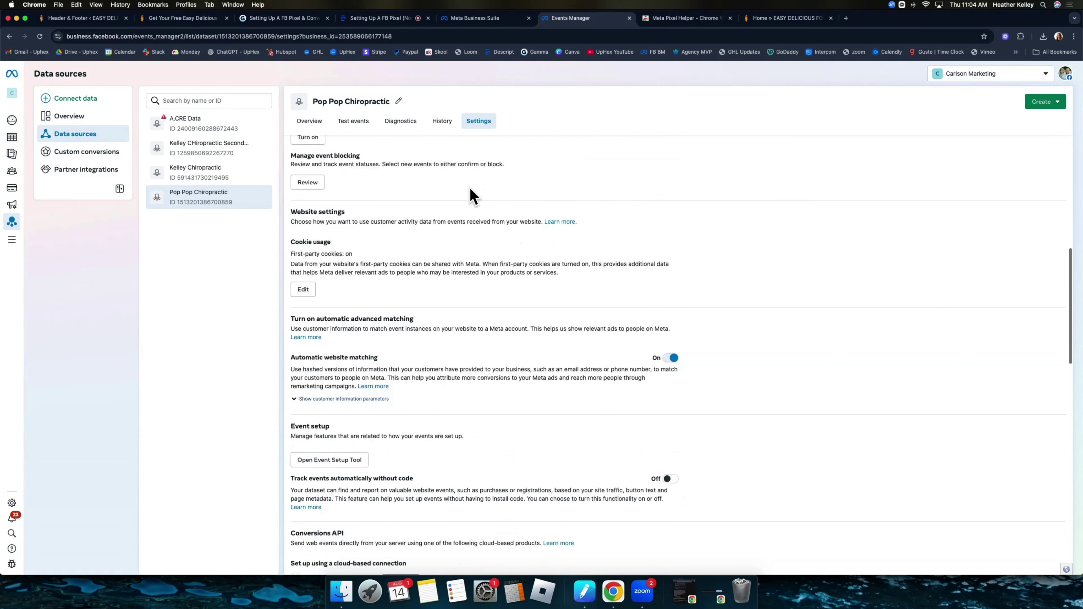
pyautogui.scroll(-5, 471, 189)
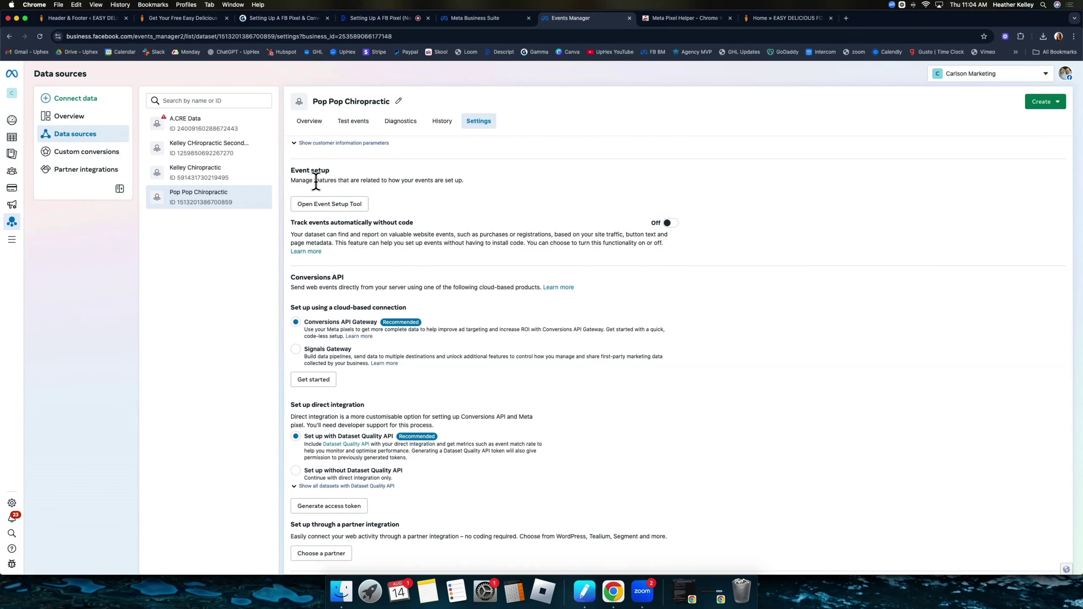
pyautogui.click(330, 205)
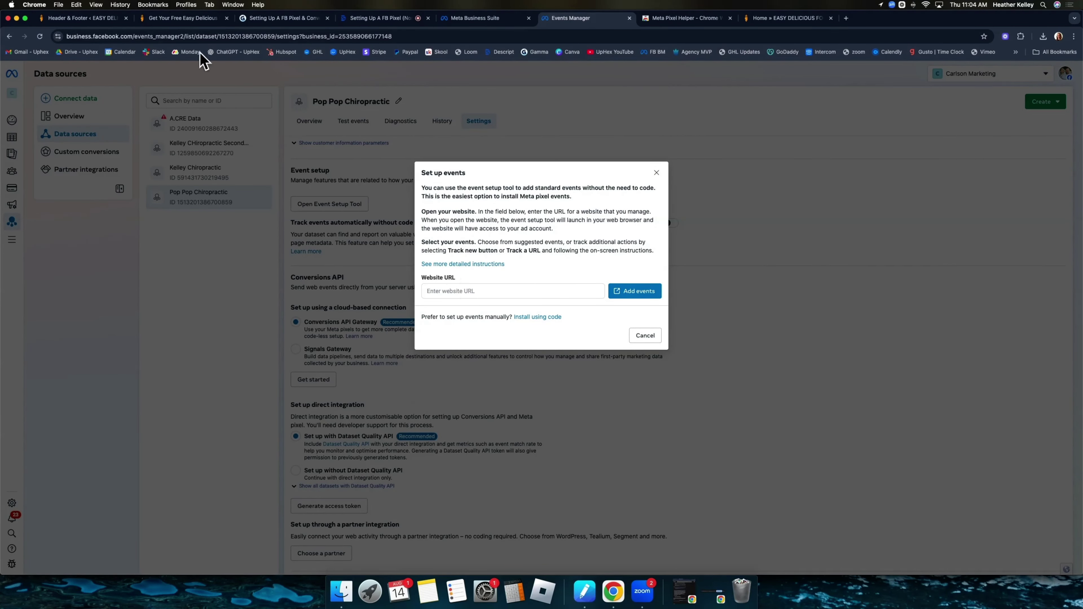
# - Copy the free cookbook landing page's address, enter it as the website URL for event setup, and launch the tool on that page
pyautogui.click(167, 23)
pyautogui.click(137, 36)
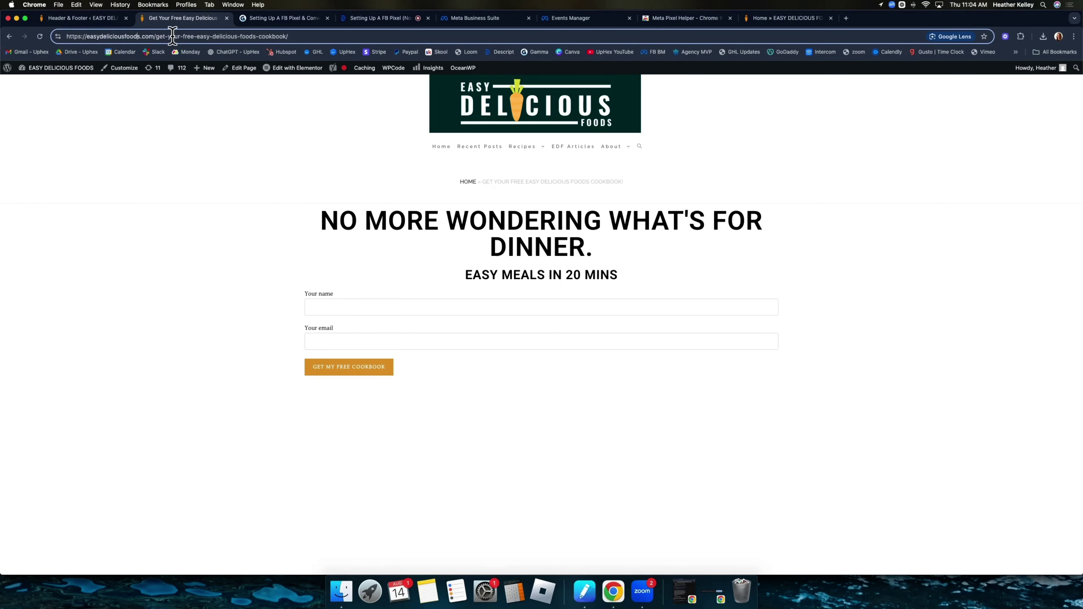
pyautogui.moveTo(288, 36); pyautogui.dragTo(64, 37)
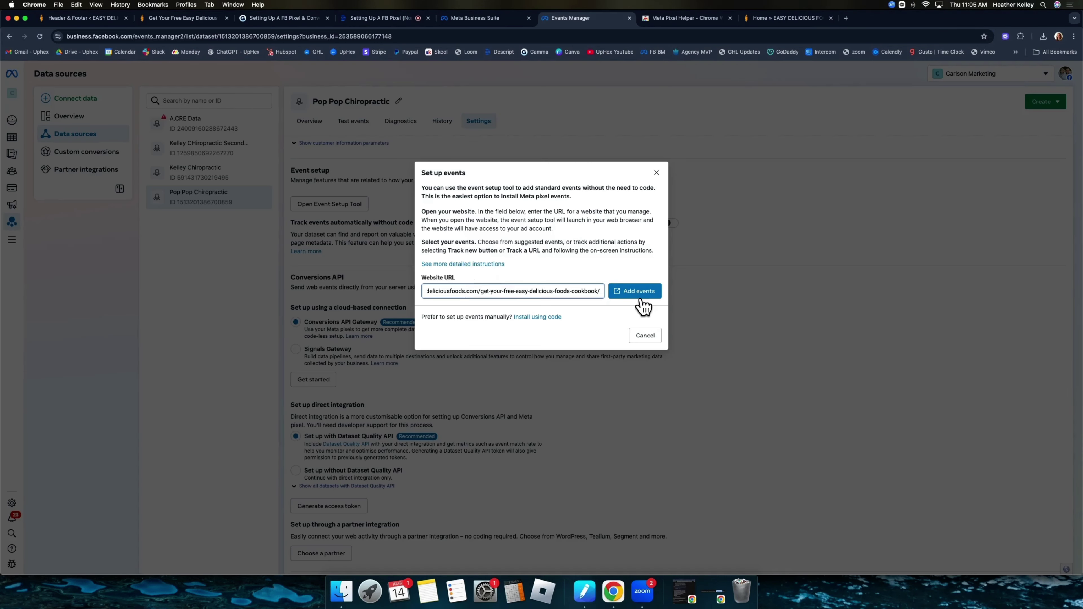
pyautogui.click(636, 296)
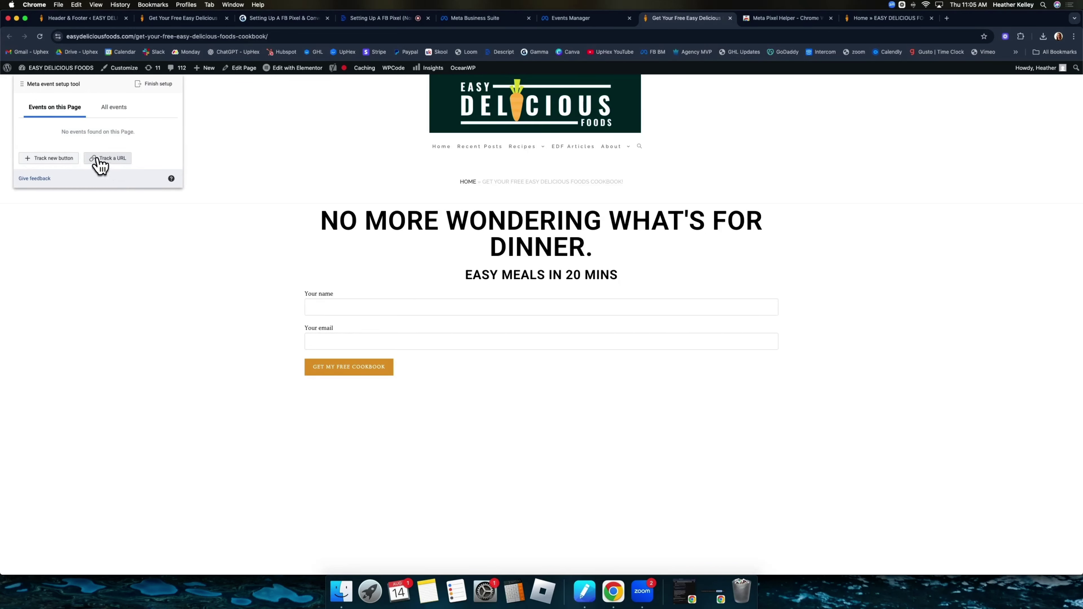
# - Track the Get My Free Cookbook button as a new button event with the Lead event type
pyautogui.click(49, 166)
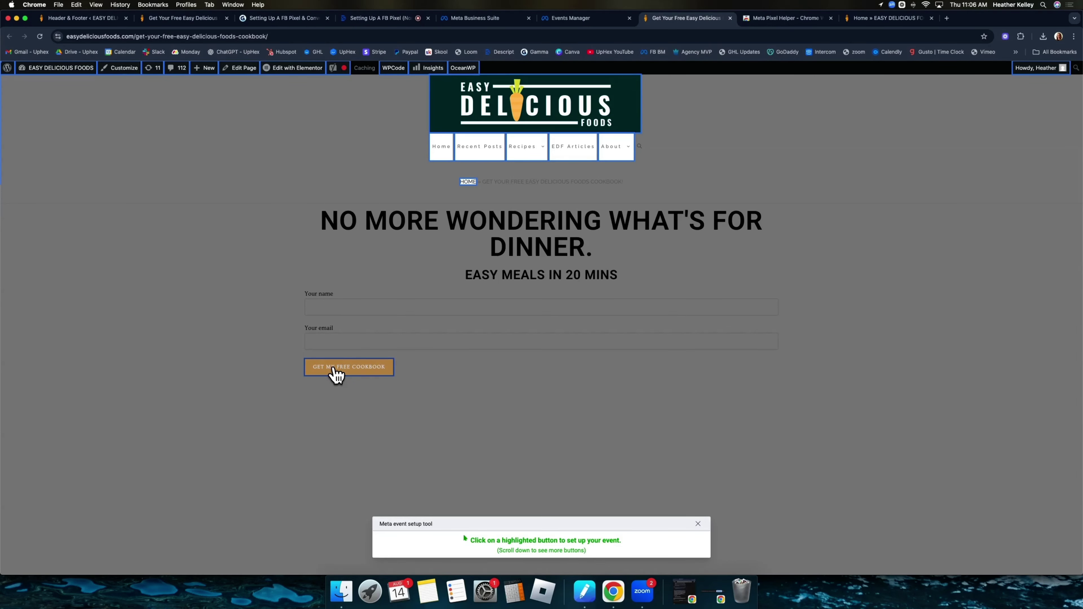
pyautogui.click(336, 371)
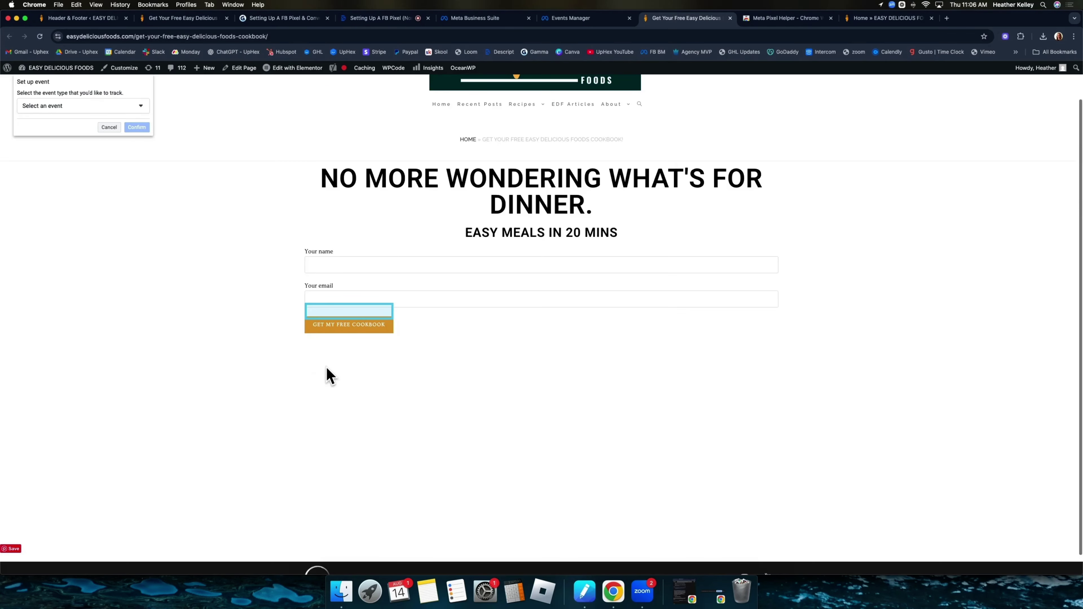
pyautogui.click(66, 108)
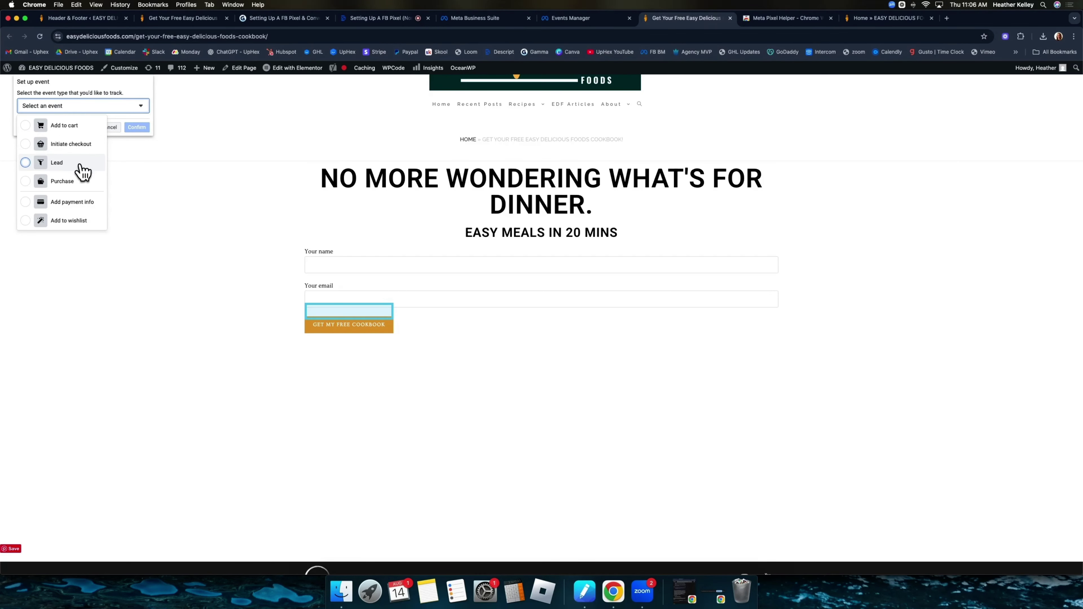
pyautogui.scroll(-3, 80, 182)
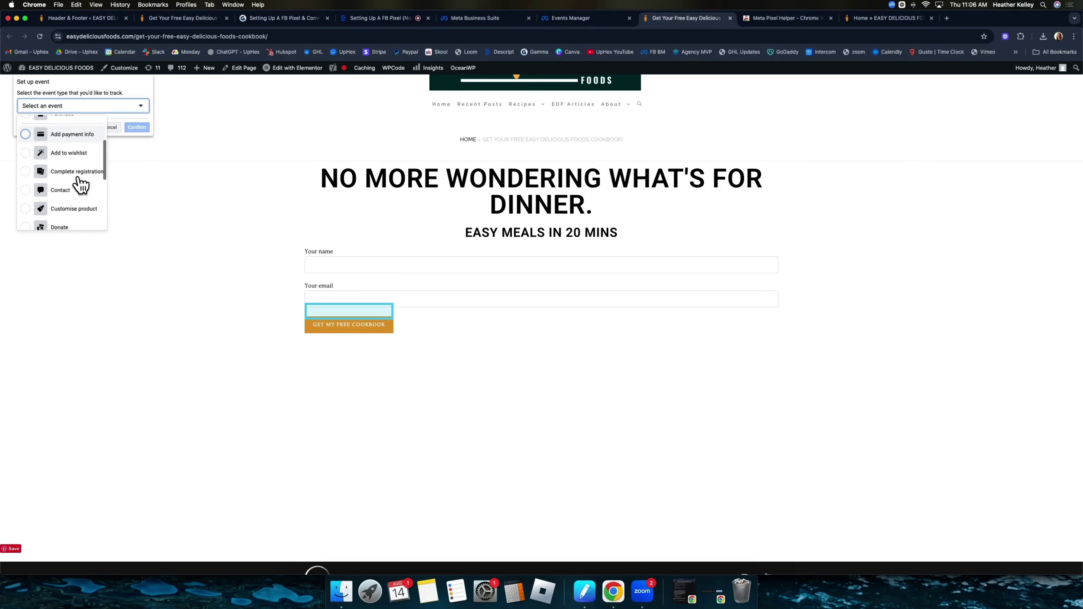
pyautogui.scroll(-3, 75, 175)
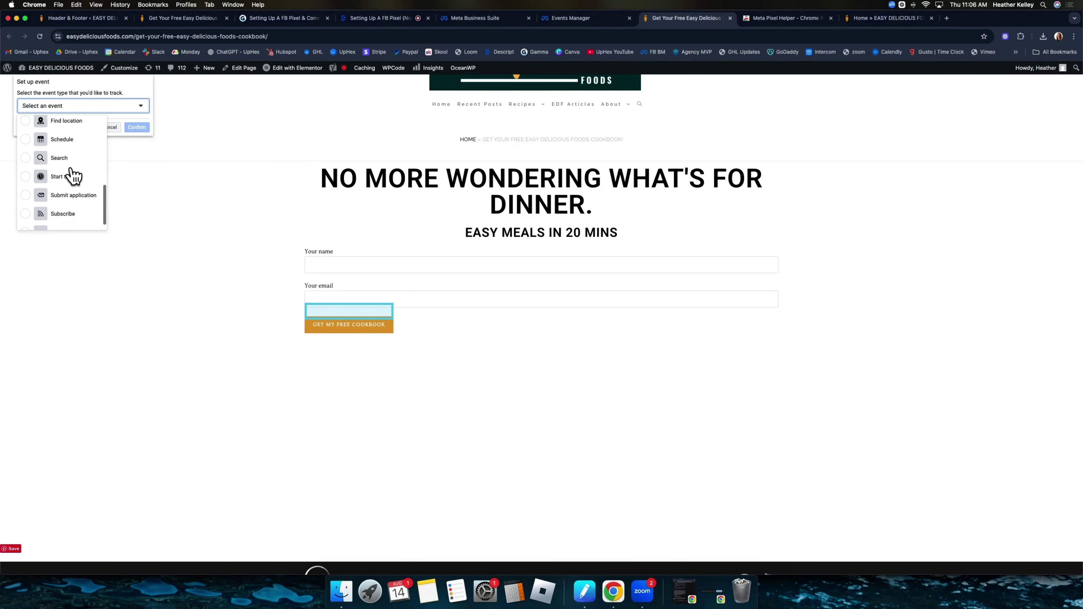
pyautogui.scroll(6, 75, 175)
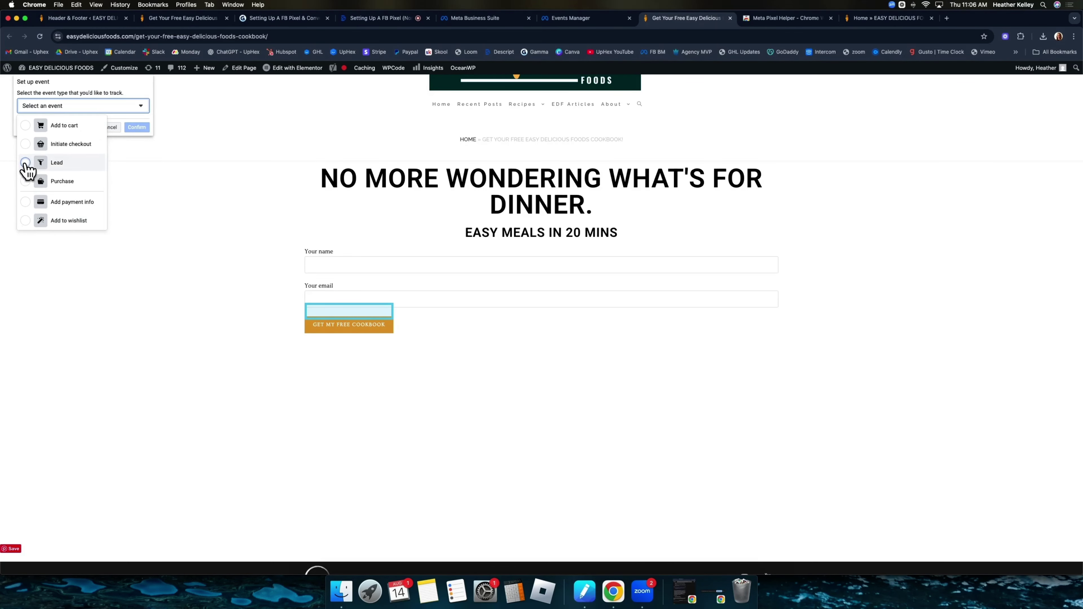
pyautogui.click(27, 163)
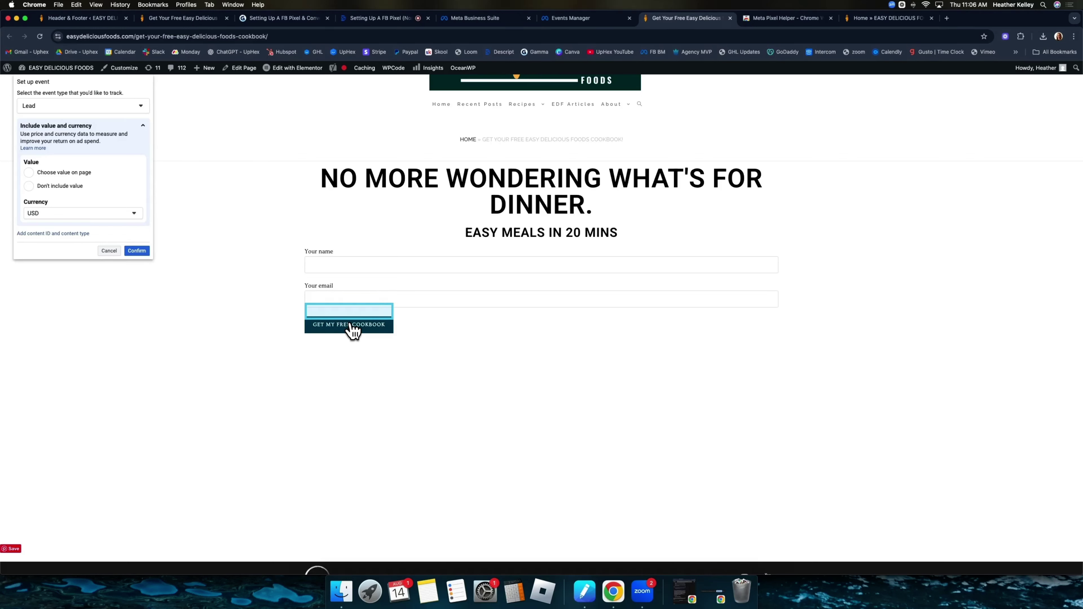
# - Set the Lead event to not include a value and confirm it
pyautogui.click(28, 173)
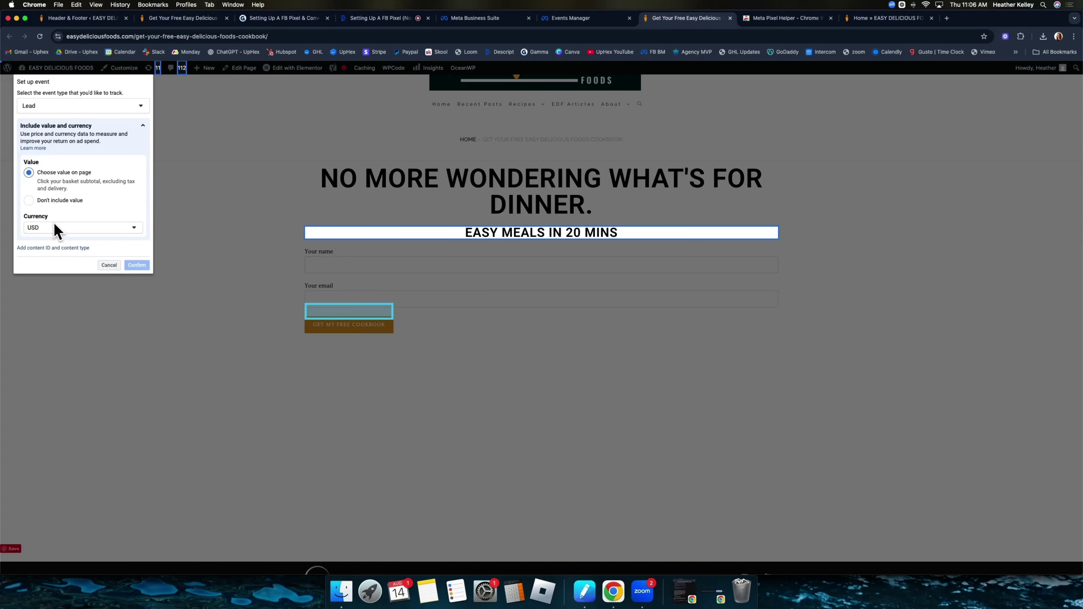
pyautogui.click(37, 201)
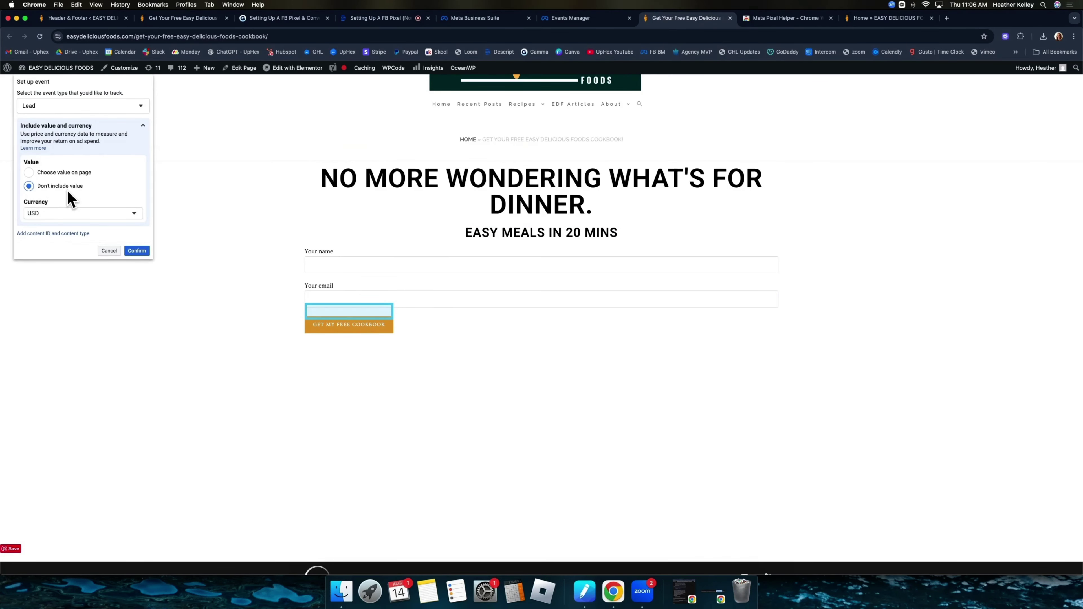
pyautogui.click(139, 252)
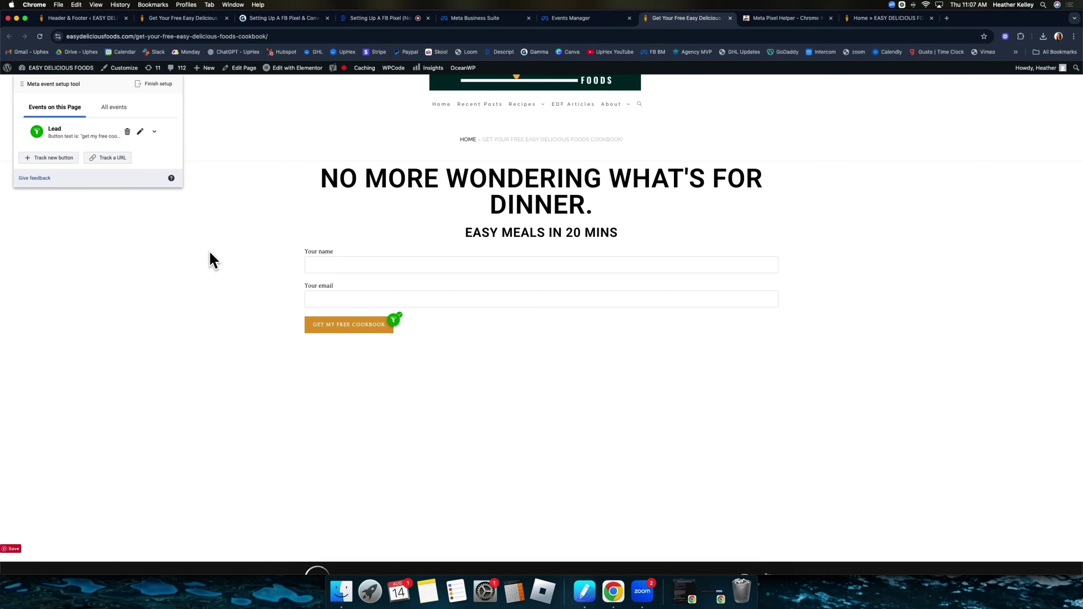
# - Finish the event setup with the Lead event, and submit feedback rating the tool helpful with Don't ask me again selected
pyautogui.click(156, 84)
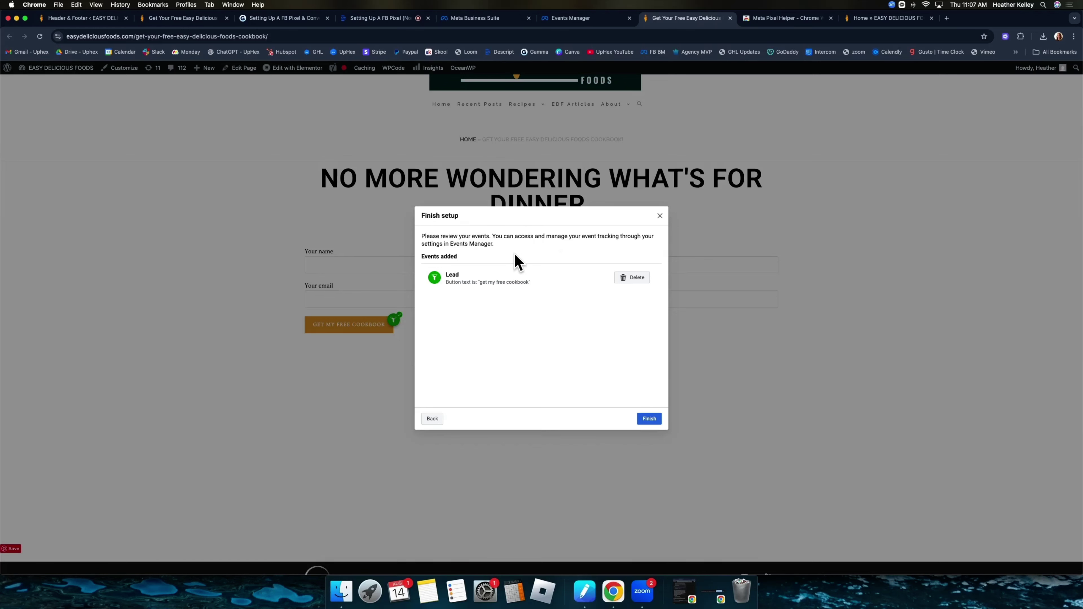
pyautogui.click(653, 420)
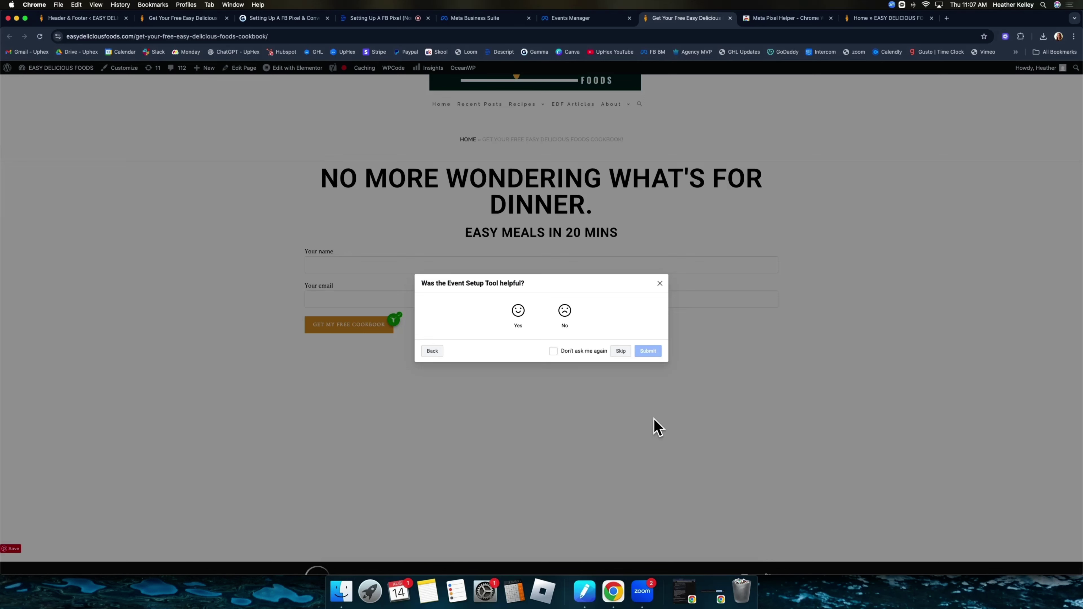
pyautogui.click(517, 312)
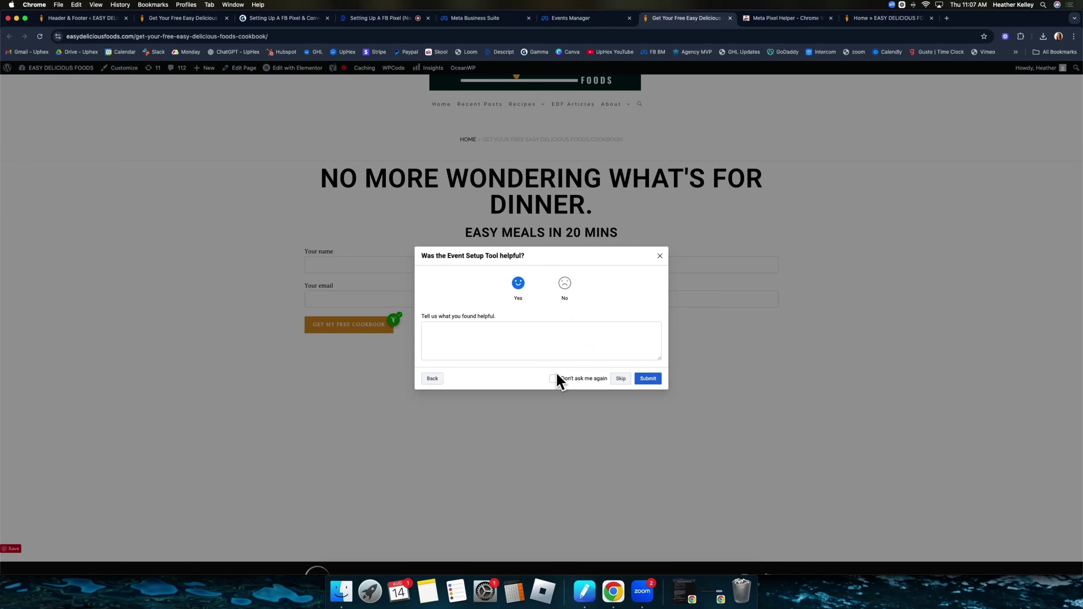
pyautogui.click(553, 379)
pyautogui.click(647, 380)
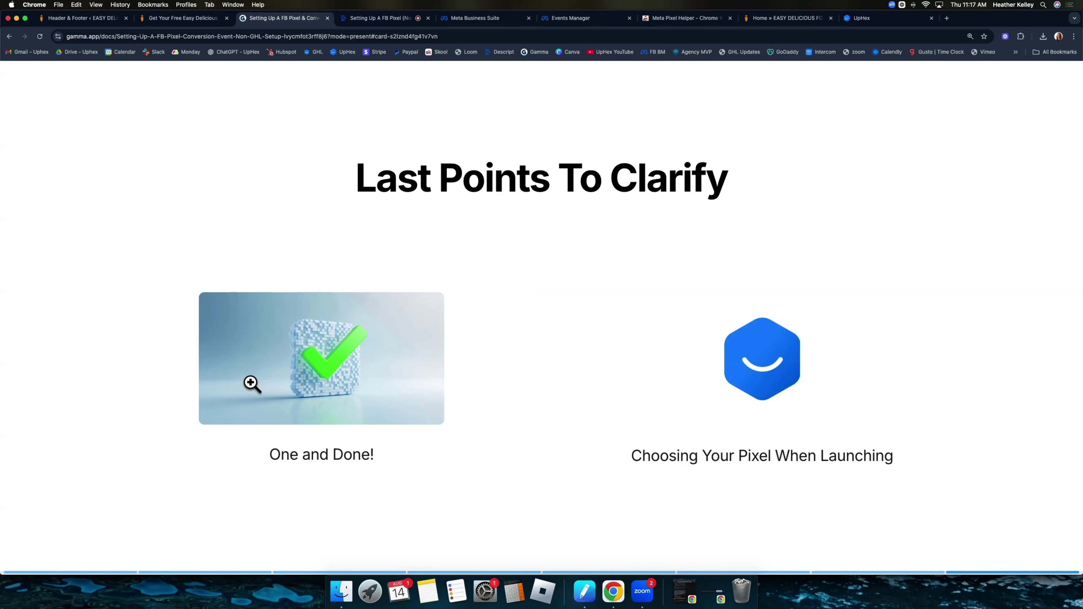
# - Review the cookbook landing page and the slides, and switch to UpHex to check the website address in the campaign details
pyautogui.click(198, 18)
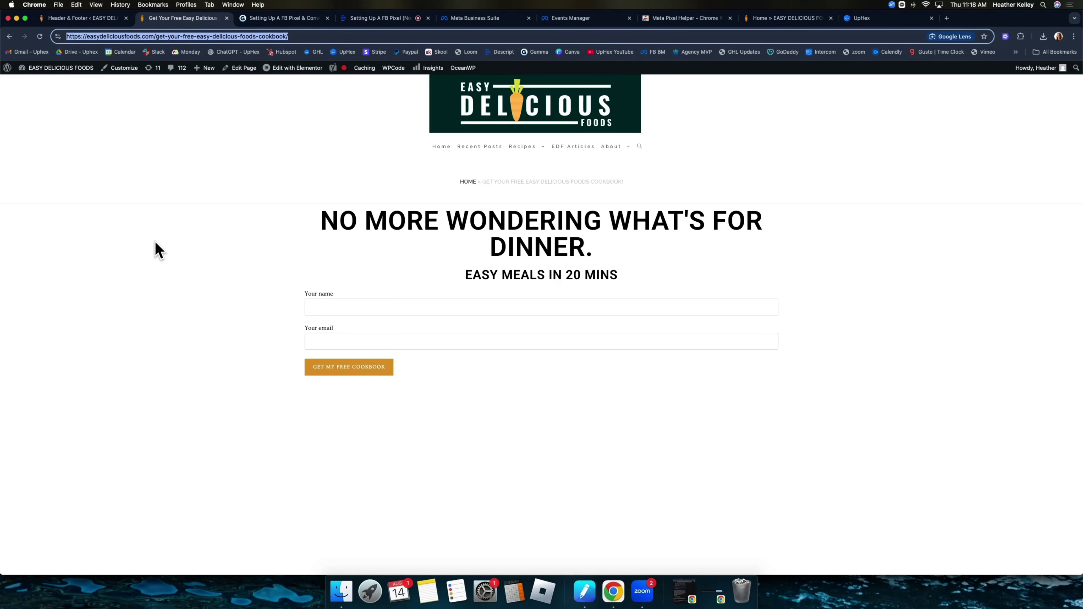
pyautogui.hotkey('ctrl', 'Tab')
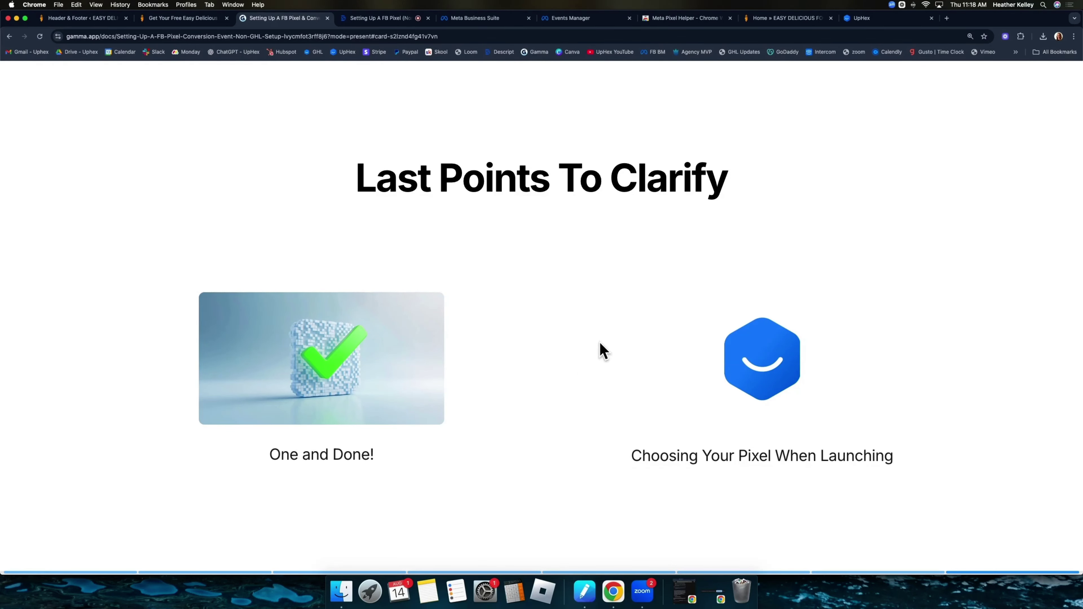
pyautogui.click(861, 19)
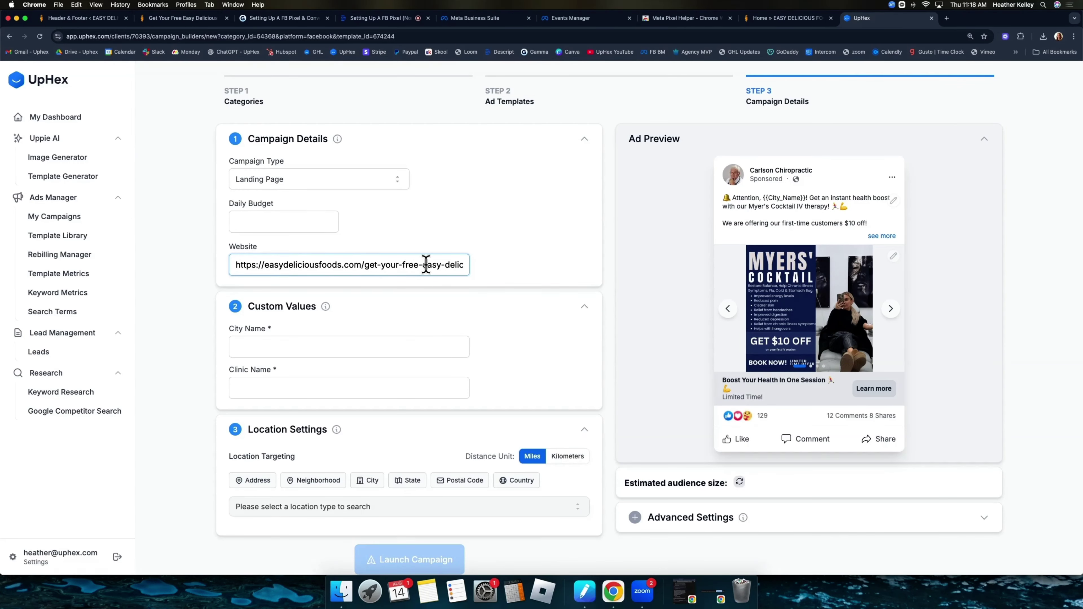
pyautogui.click(162, 19)
pyautogui.scroll(-1, 369, 260)
pyautogui.scroll(1, 369, 260)
pyautogui.click(673, 456)
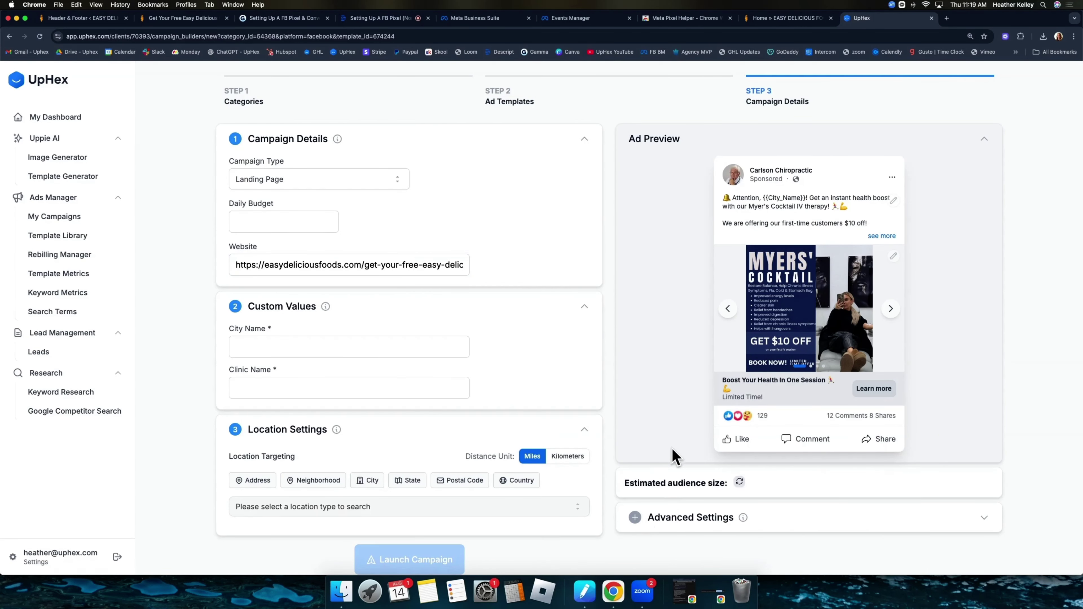
pyautogui.click(985, 521)
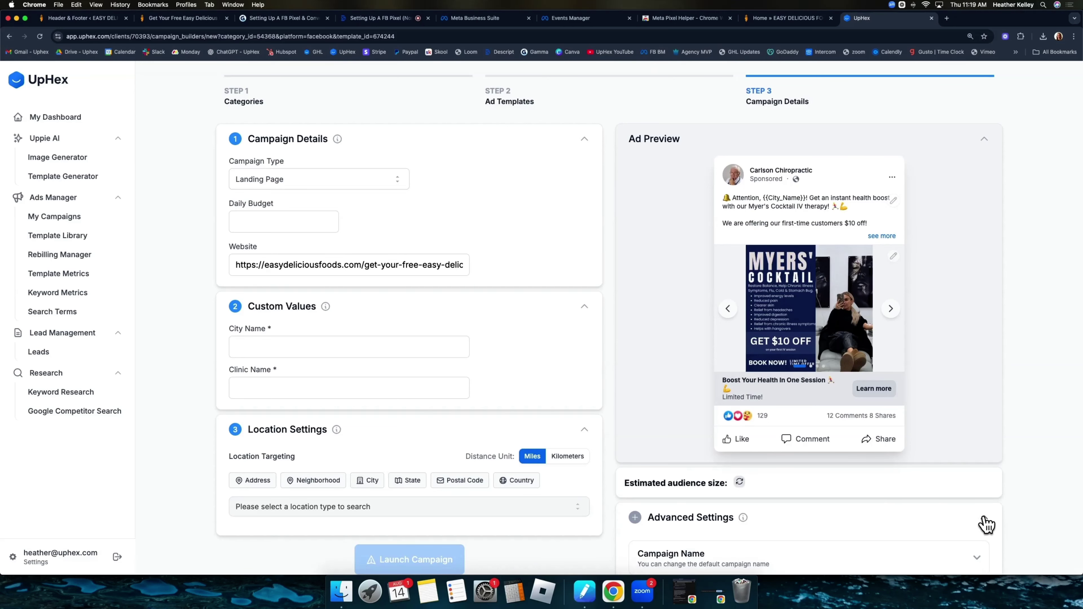
pyautogui.scroll(-4, 986, 525)
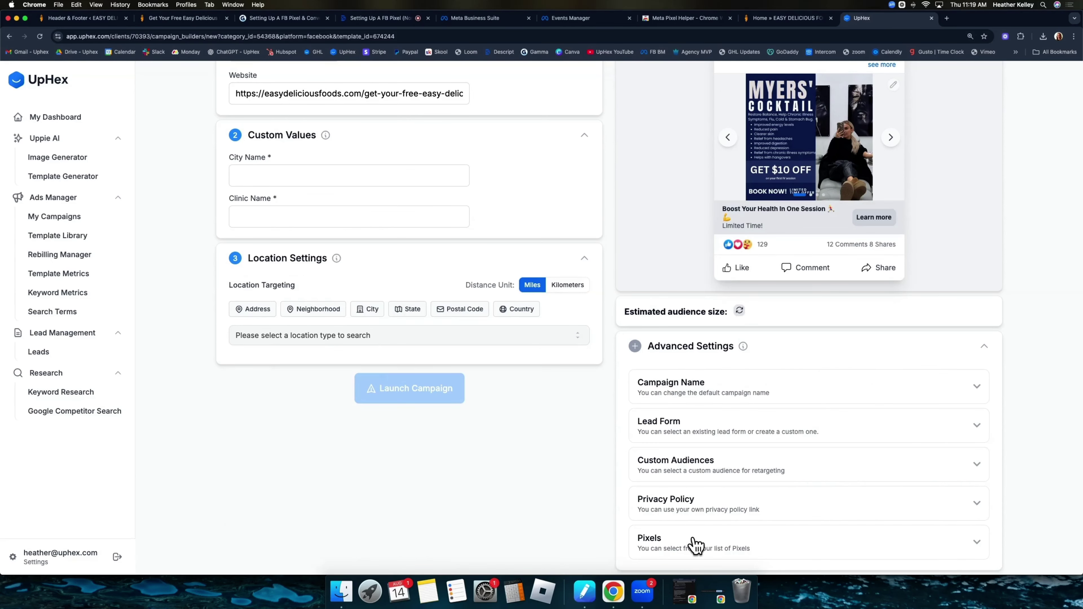
pyautogui.click(689, 551)
pyautogui.scroll(-1, 735, 527)
pyautogui.click(726, 544)
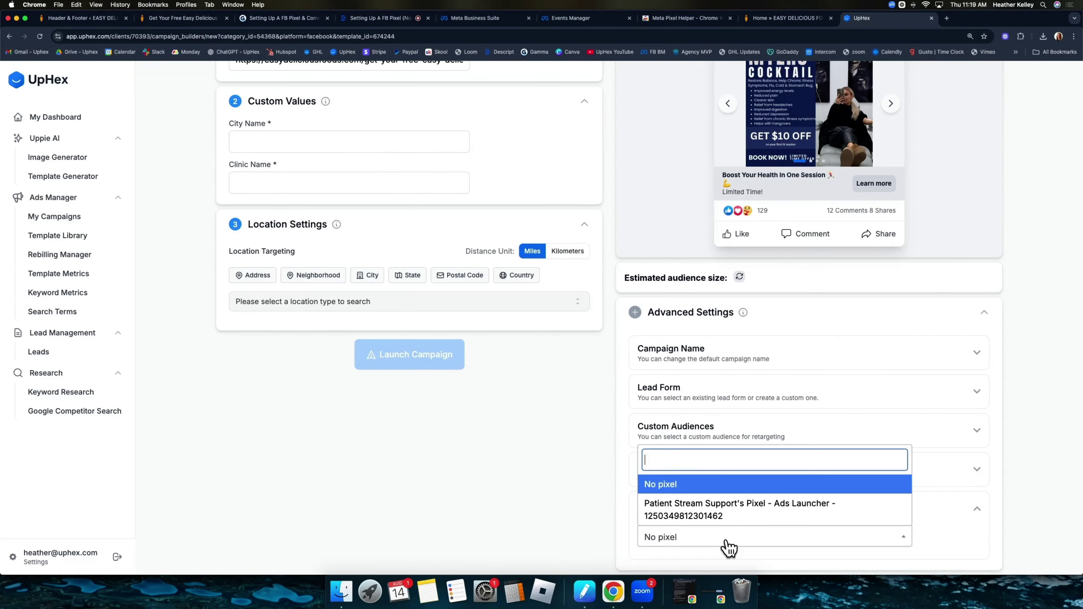
pyautogui.click(709, 524)
pyautogui.scroll(5, 640, 490)
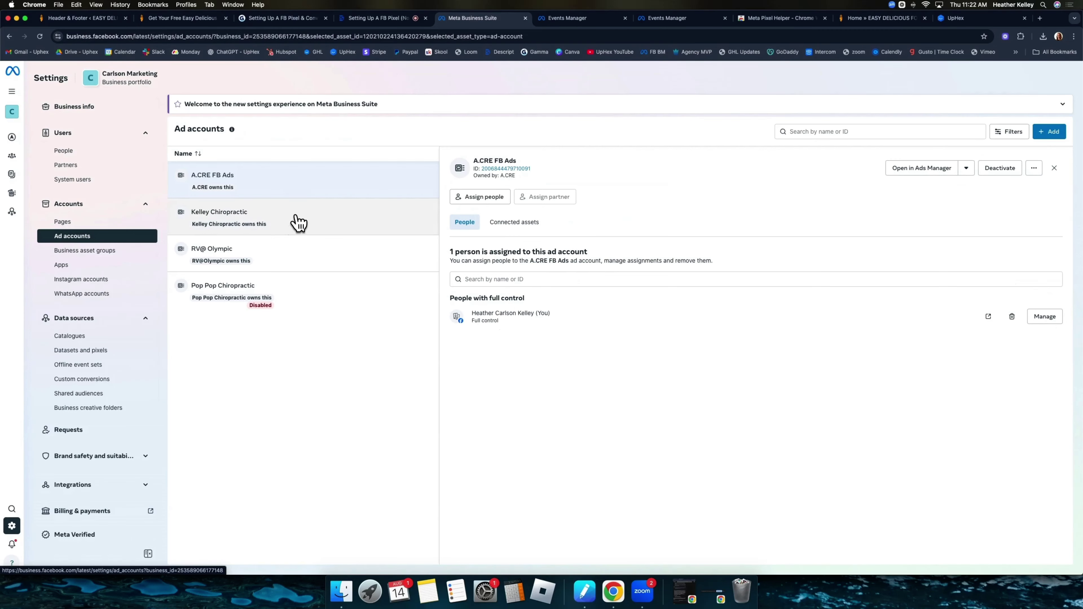
# - Select the Kelley Chiropractic ad account in Meta Business Suite, open it in Events Manager, and view its data sources
pyautogui.click(299, 222)
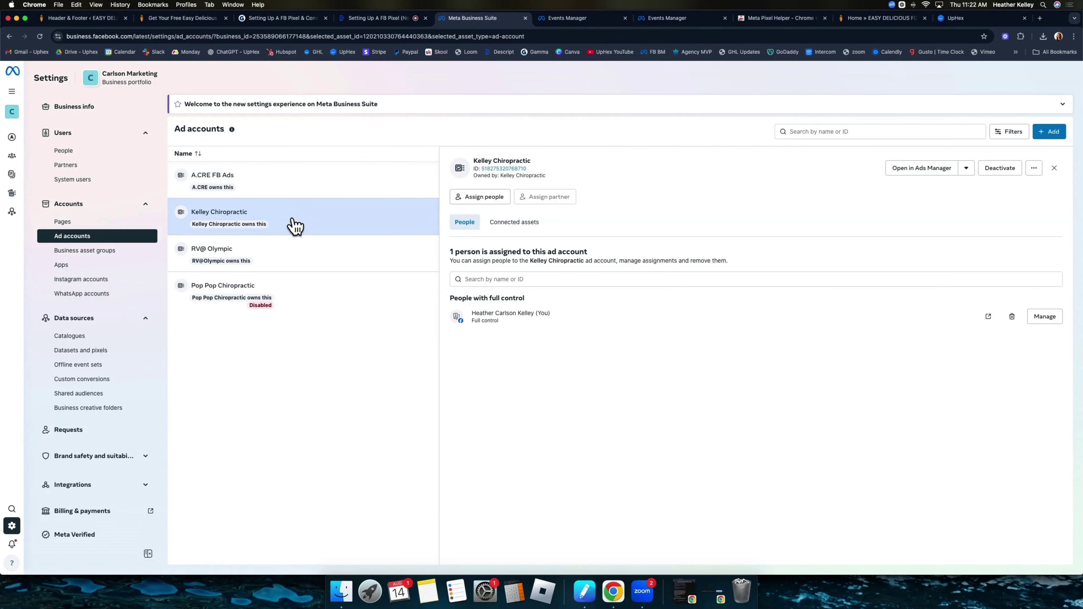
pyautogui.click(904, 169)
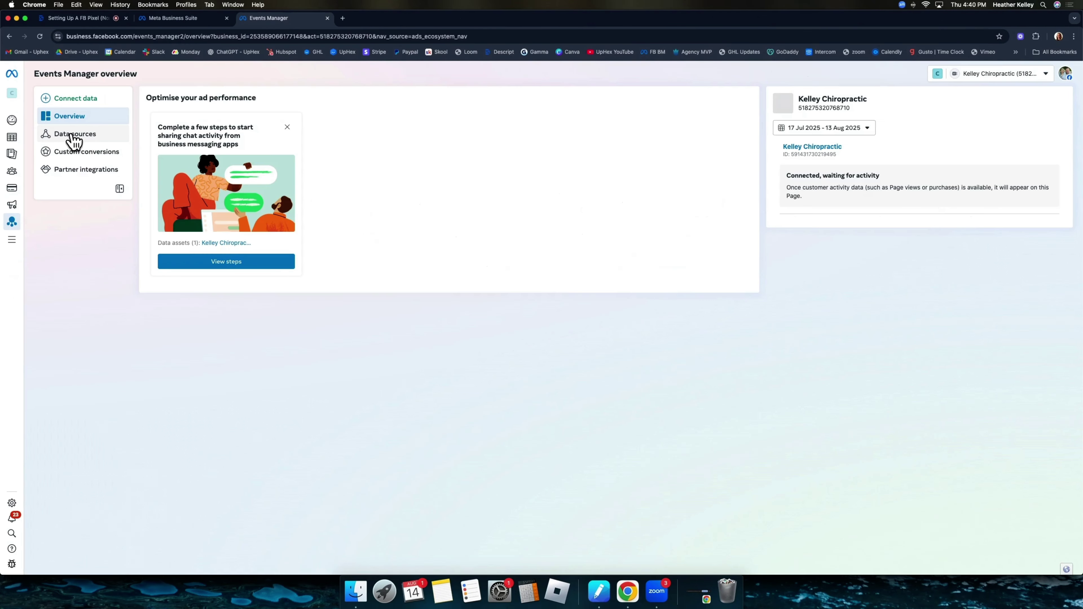
pyautogui.click(75, 138)
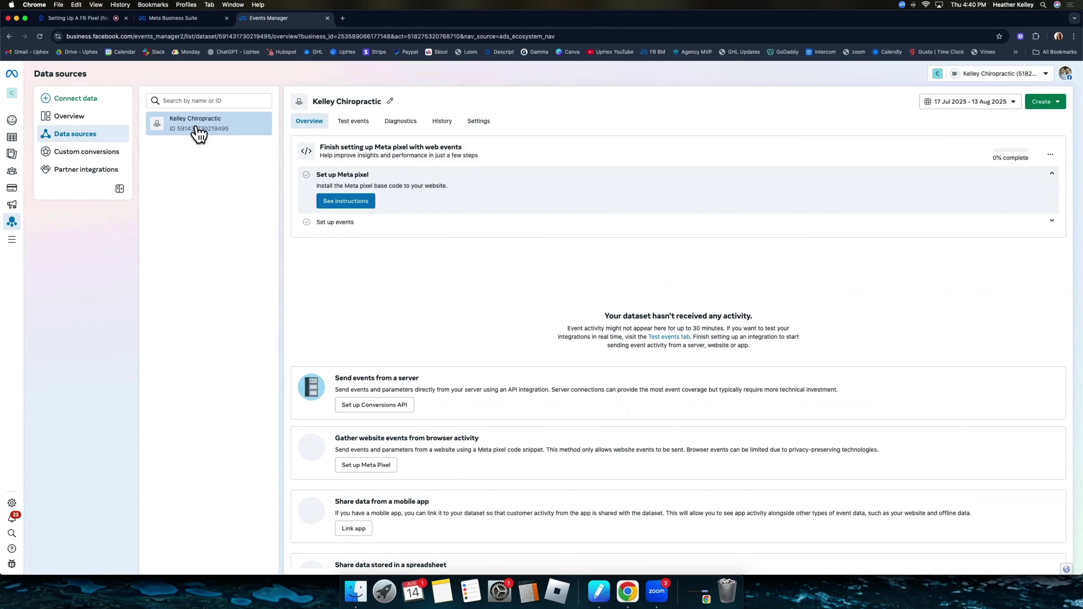